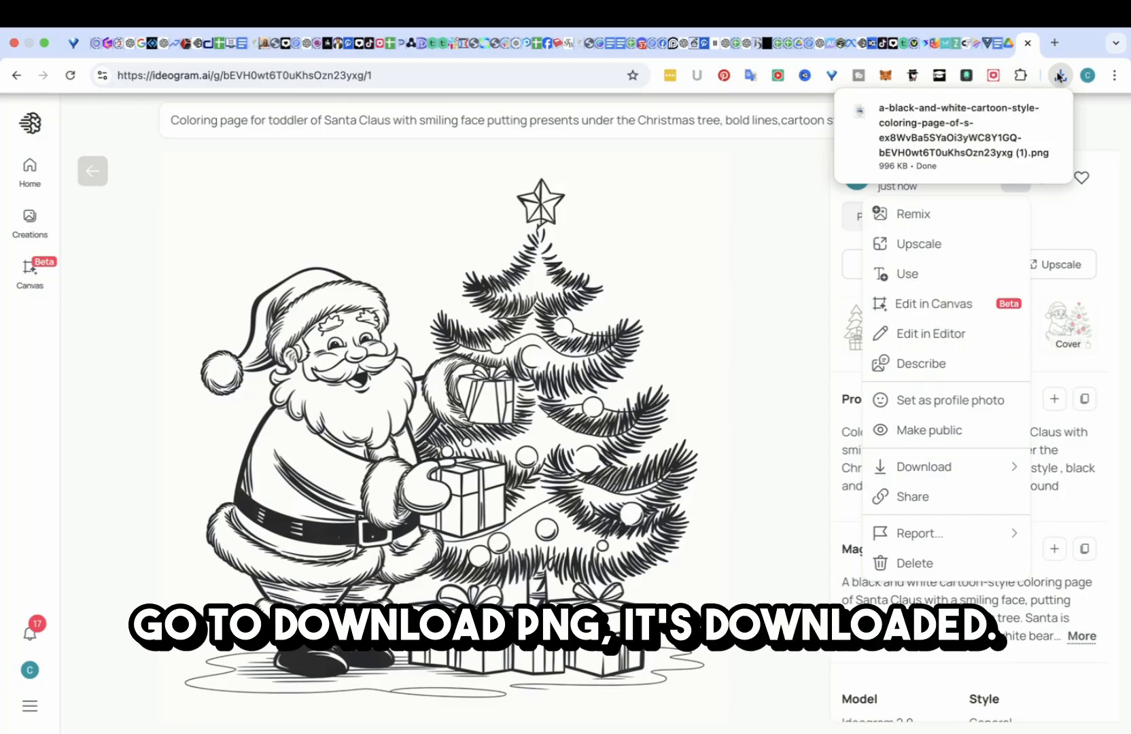
Show the newly downloaded Santa coloring page PNG in the Downloads folder, then return to Chrome
left_click(1060, 76)
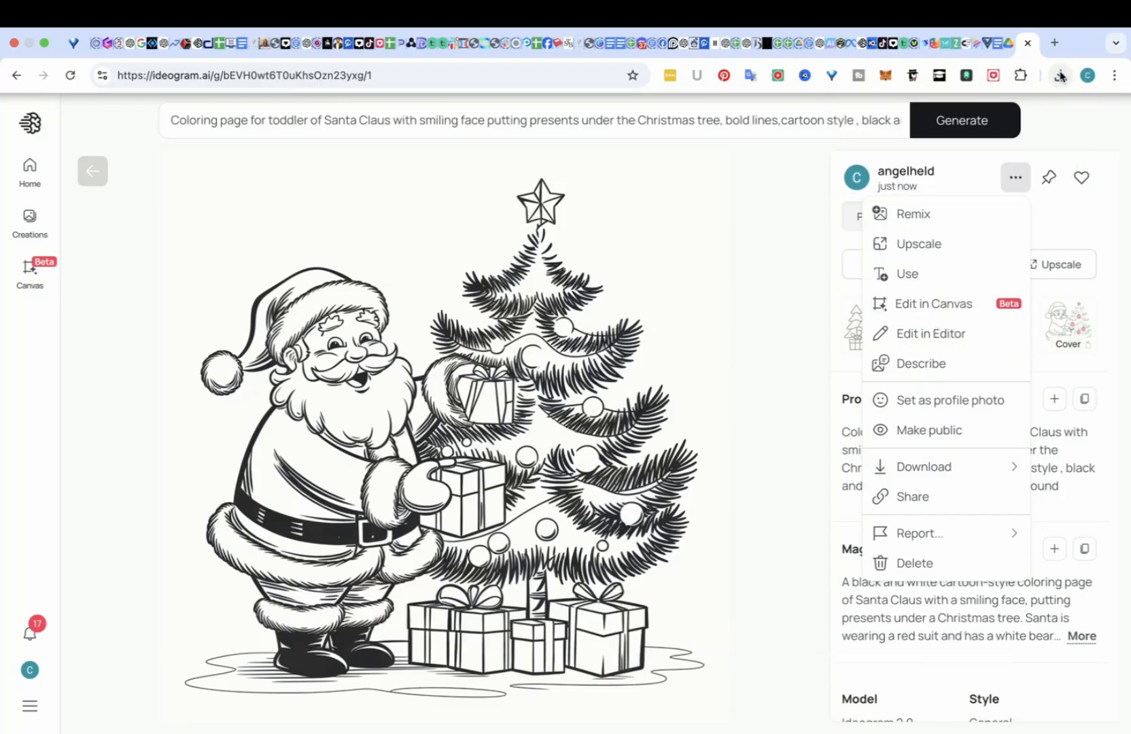
left_click(1060, 76)
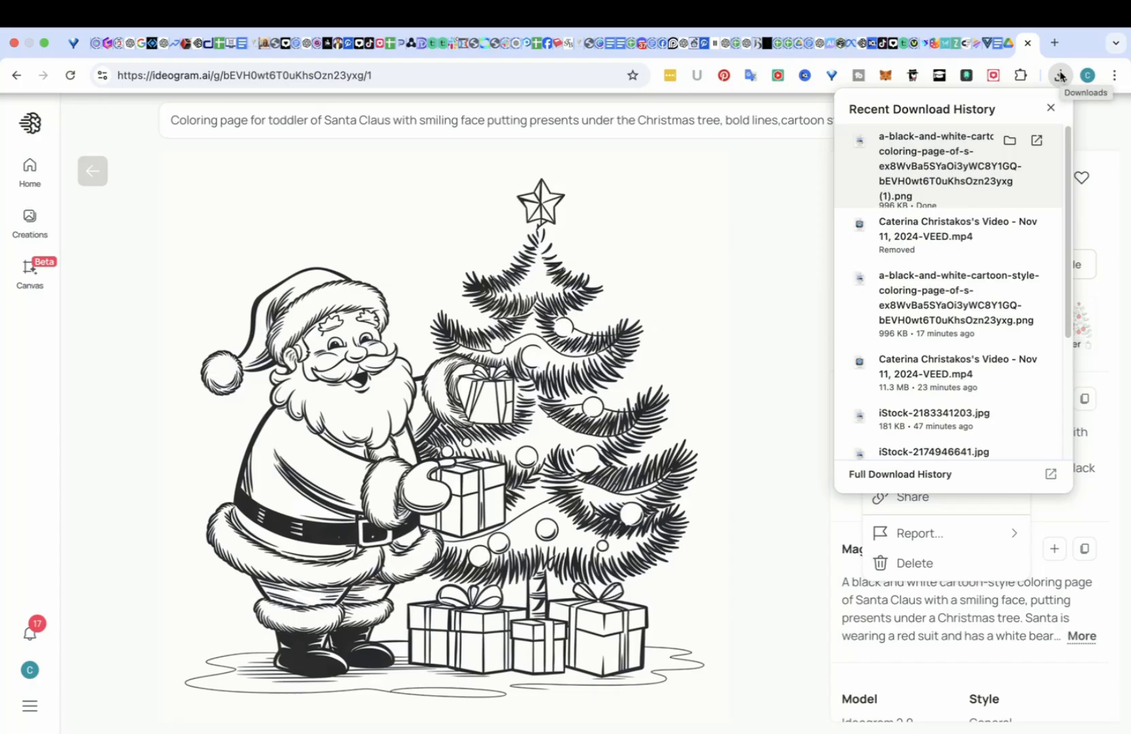
left_click(1008, 141)
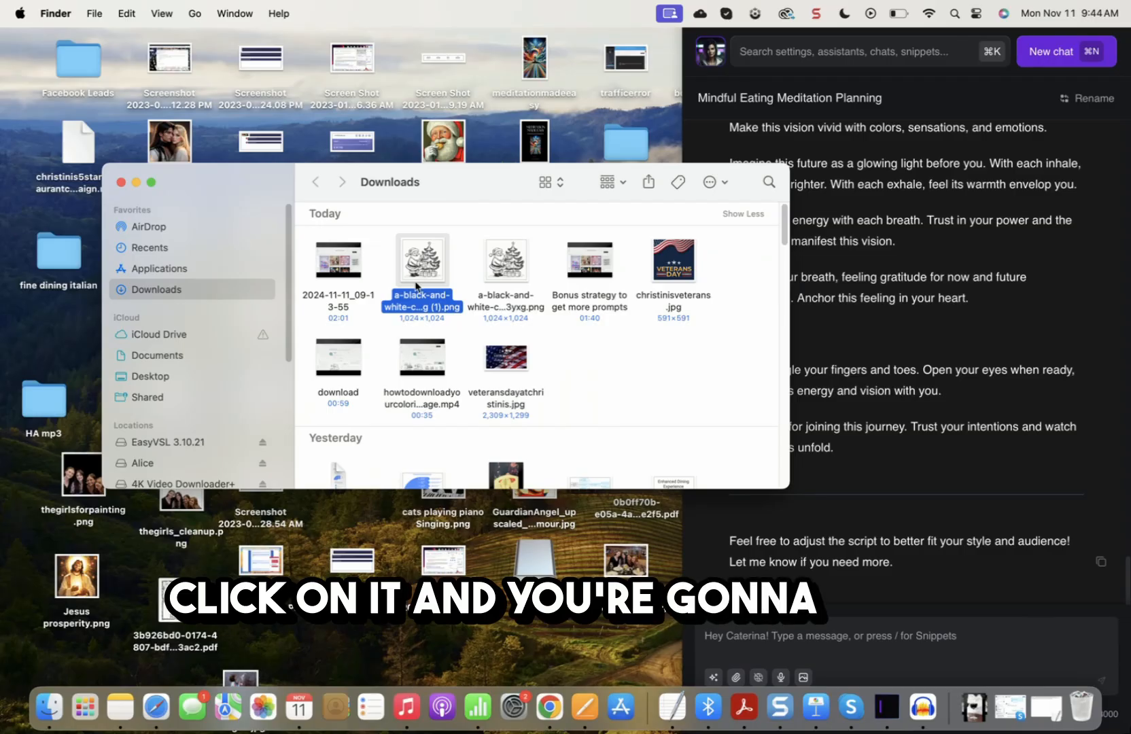
left_click(552, 708)
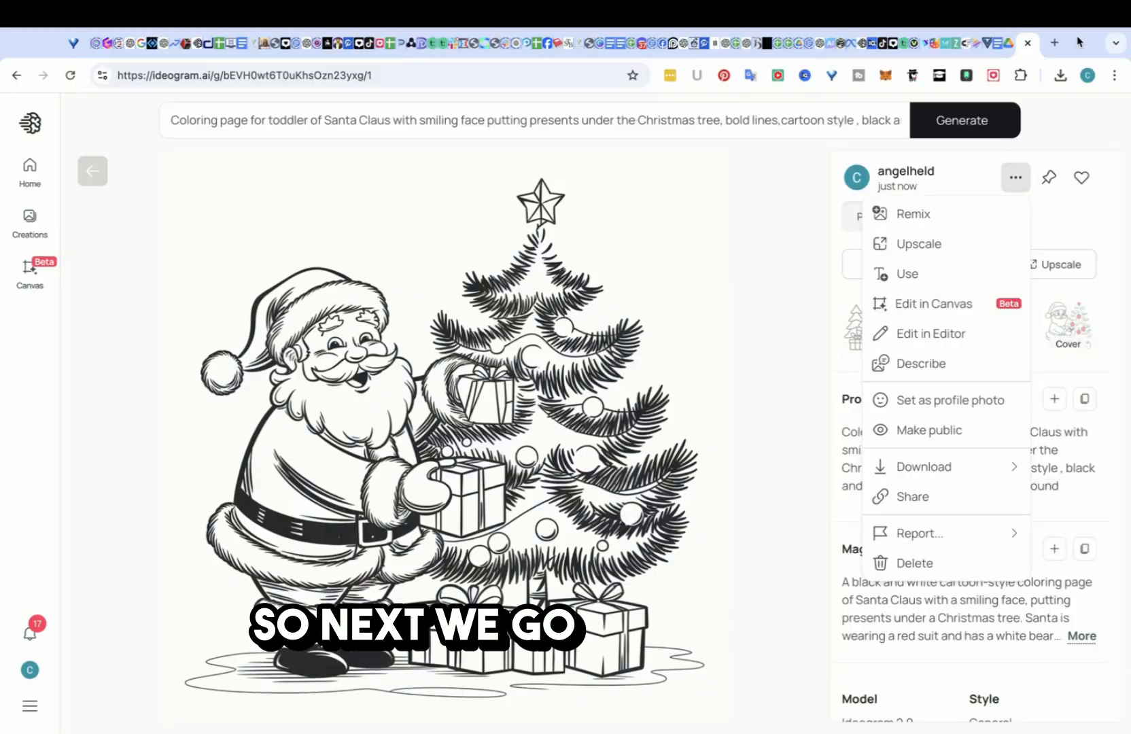
Open canva.com in a new browser tab
left_click(1052, 42)
type("canva.com")
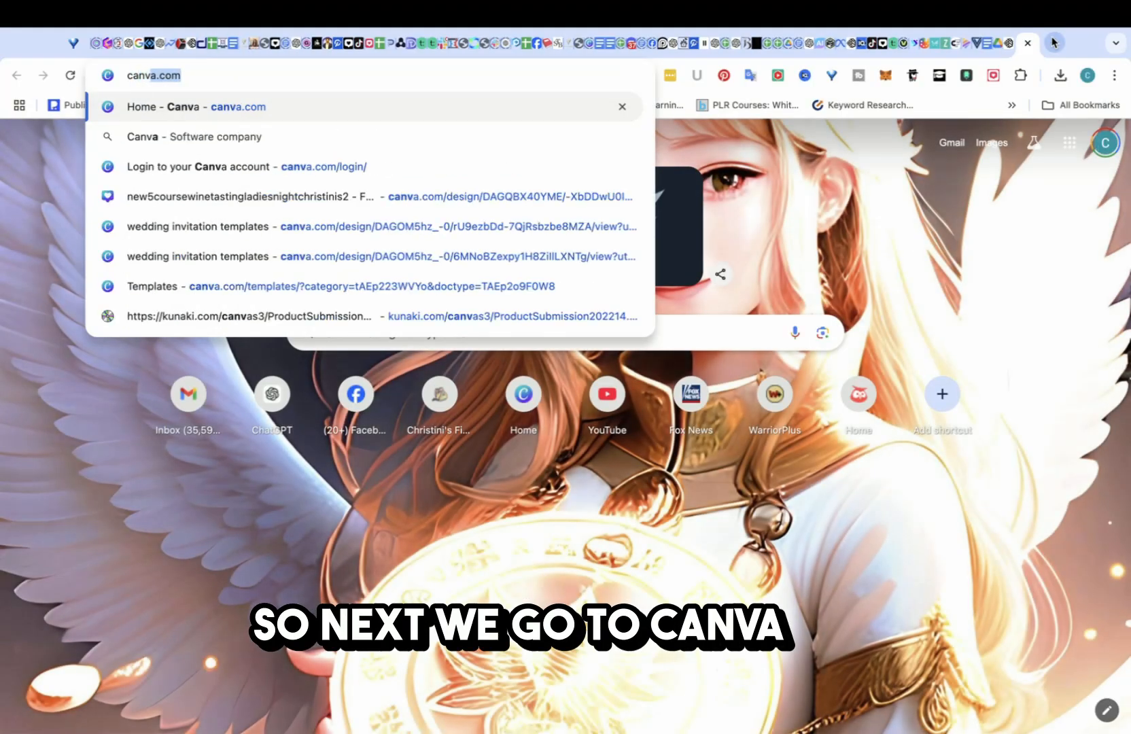
key("Return")
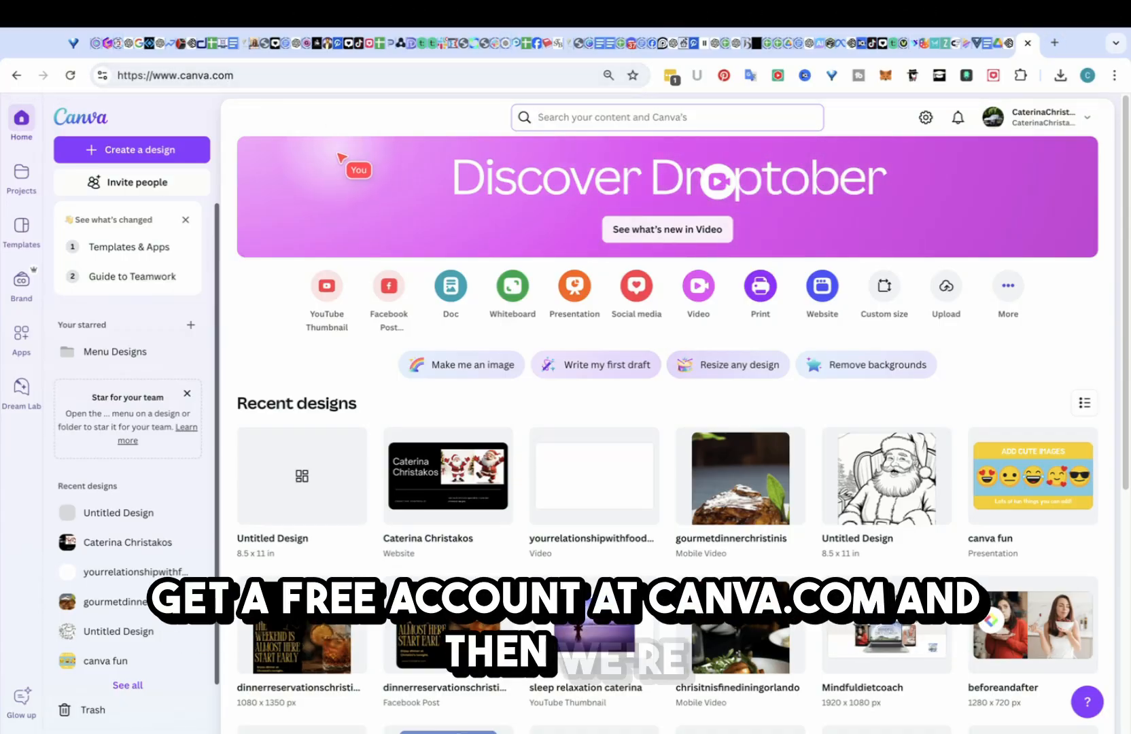
Create a new custom-size design 8.5 in wide by 11 in high
left_click(149, 151)
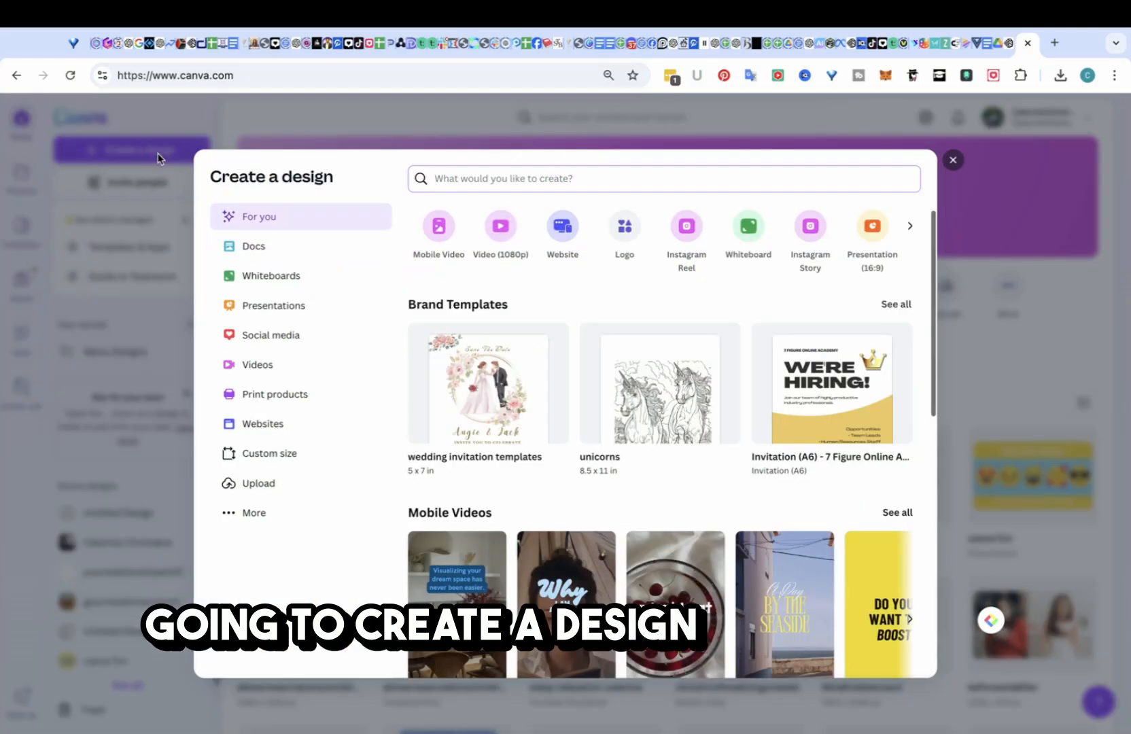
left_click(299, 460)
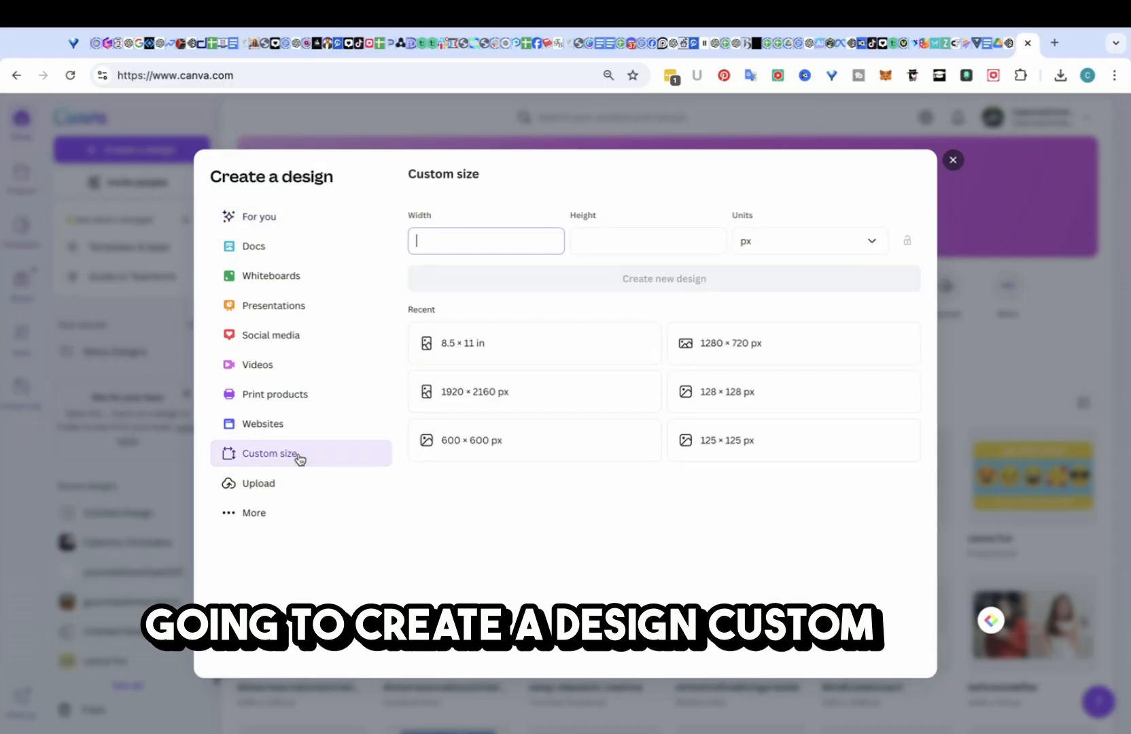
left_click(863, 242)
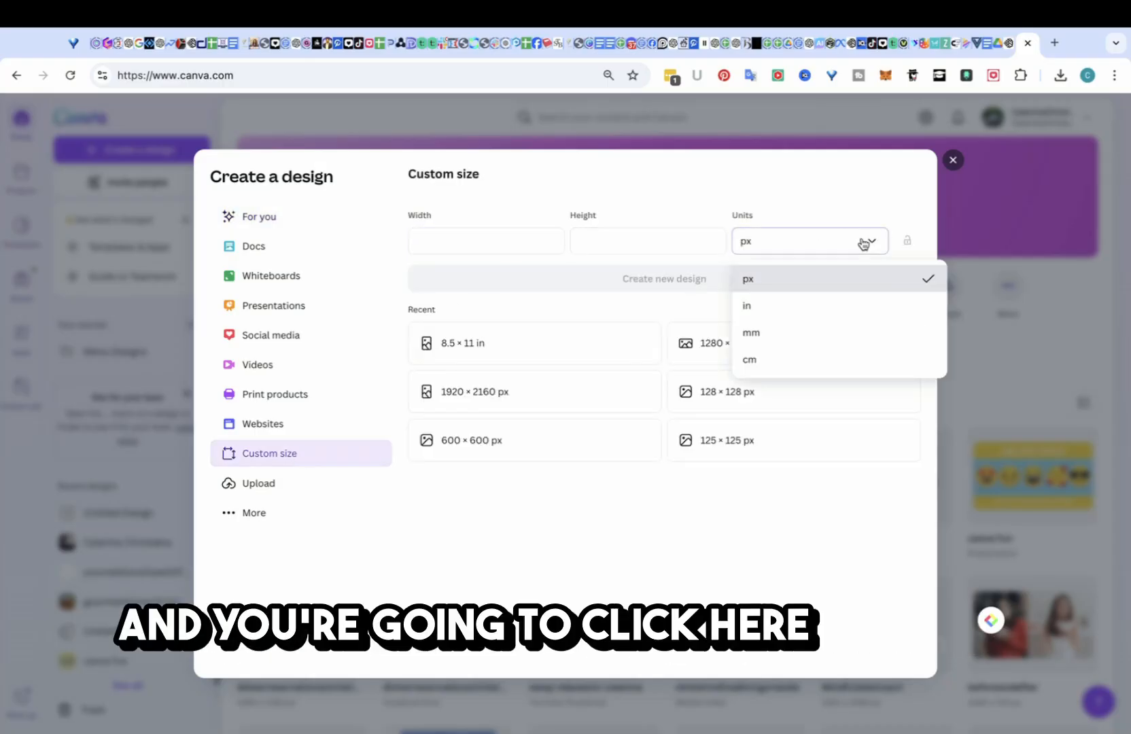
left_click(805, 313)
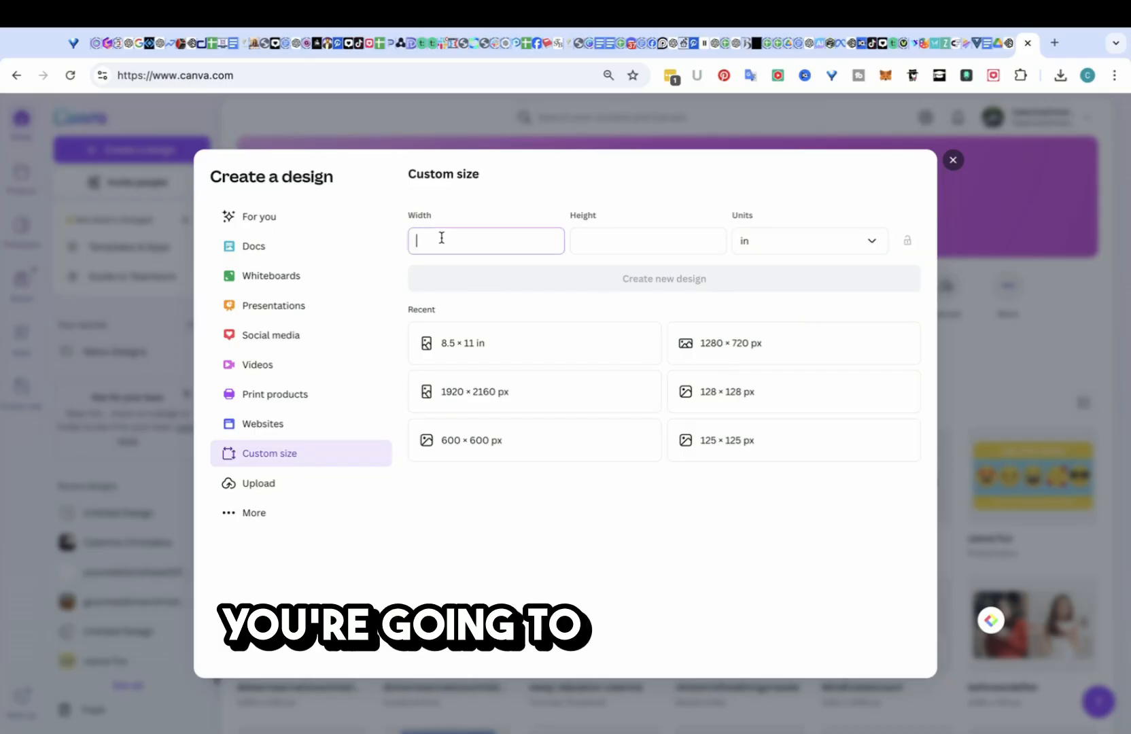
type("8.5")
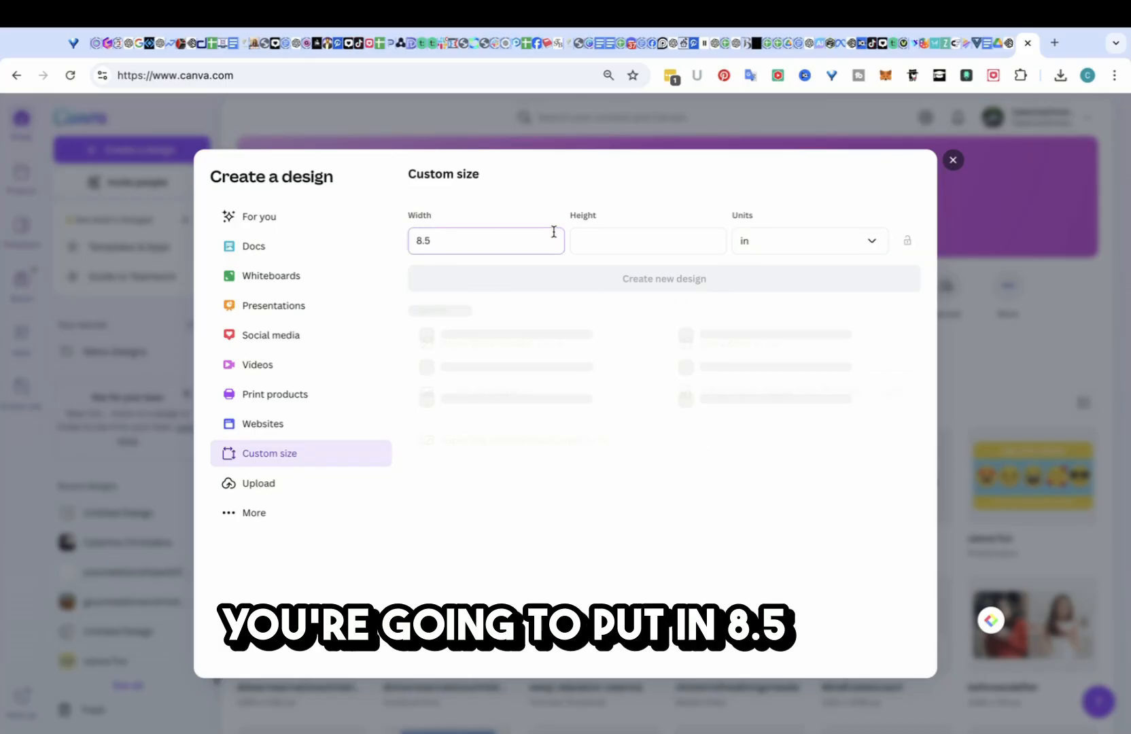
left_click(606, 242)
type("11")
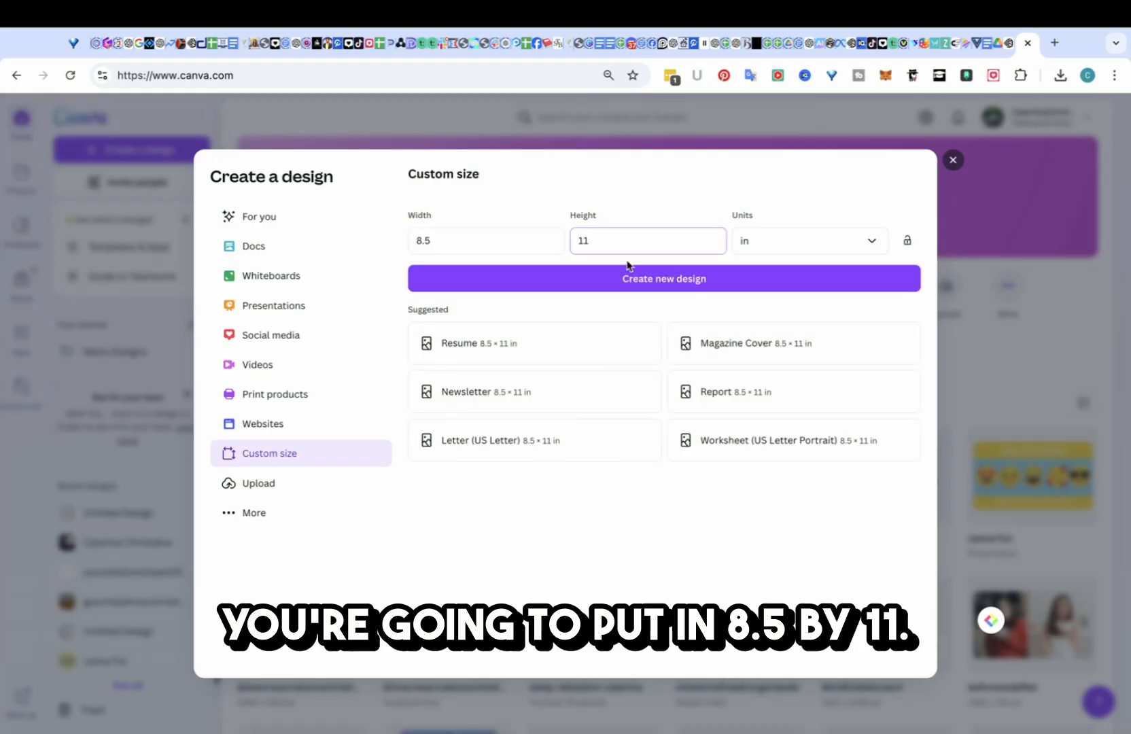
left_click(641, 281)
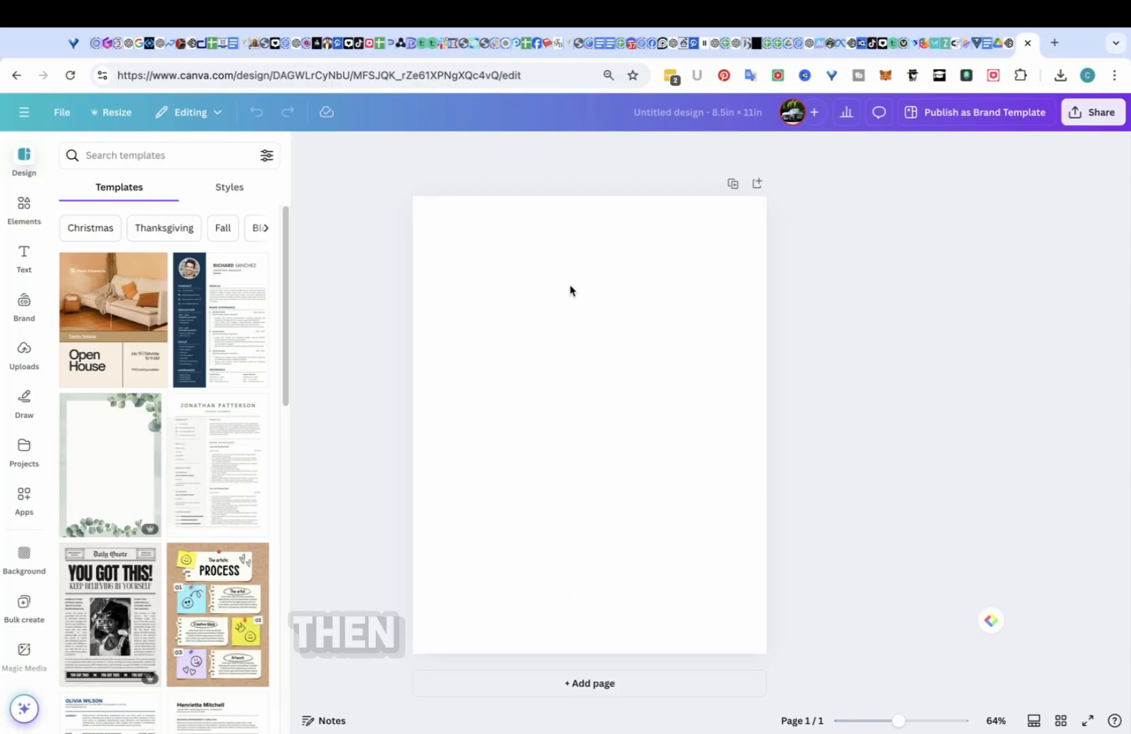
Upload the black-and-white Santa coloring page PNG ending in 3yxg from the Downloads folder
left_click(25, 353)
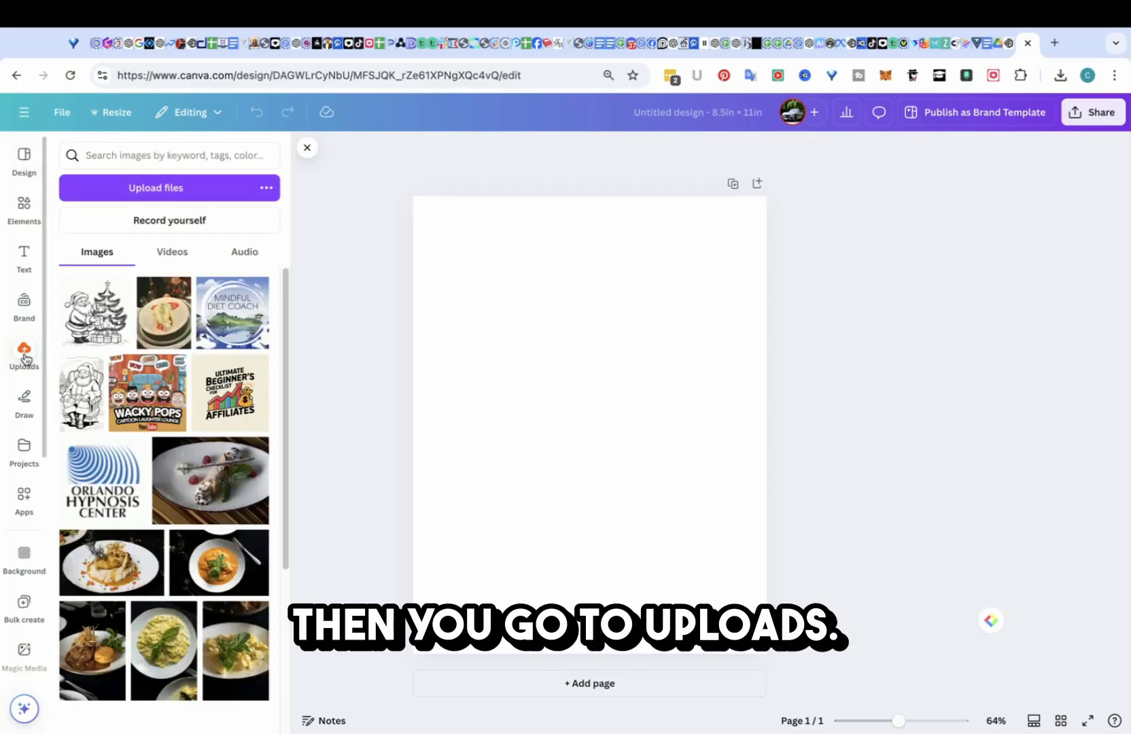
left_click(182, 188)
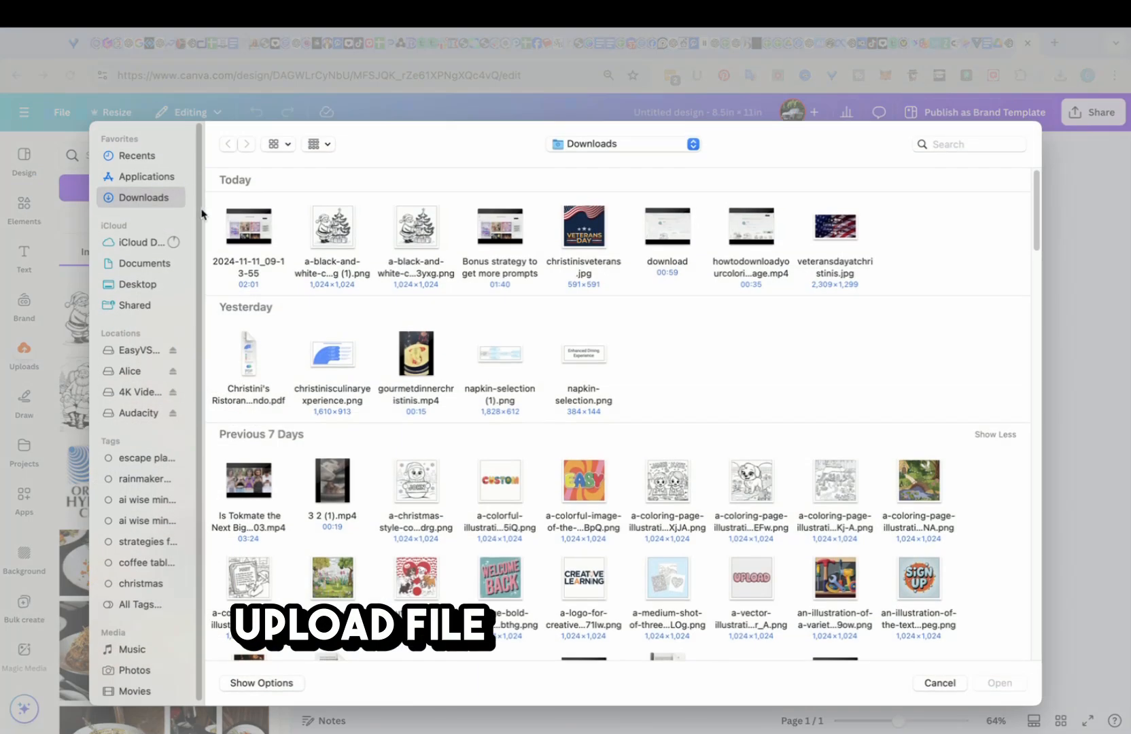
left_click(410, 226)
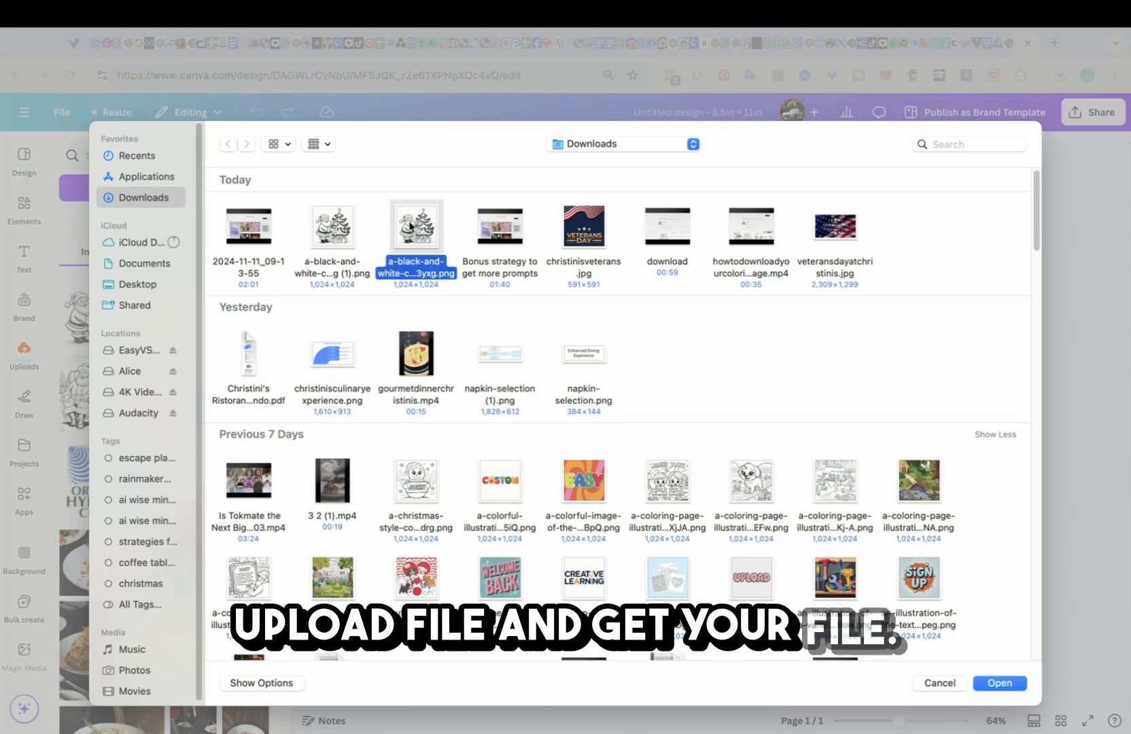
left_click(1004, 685)
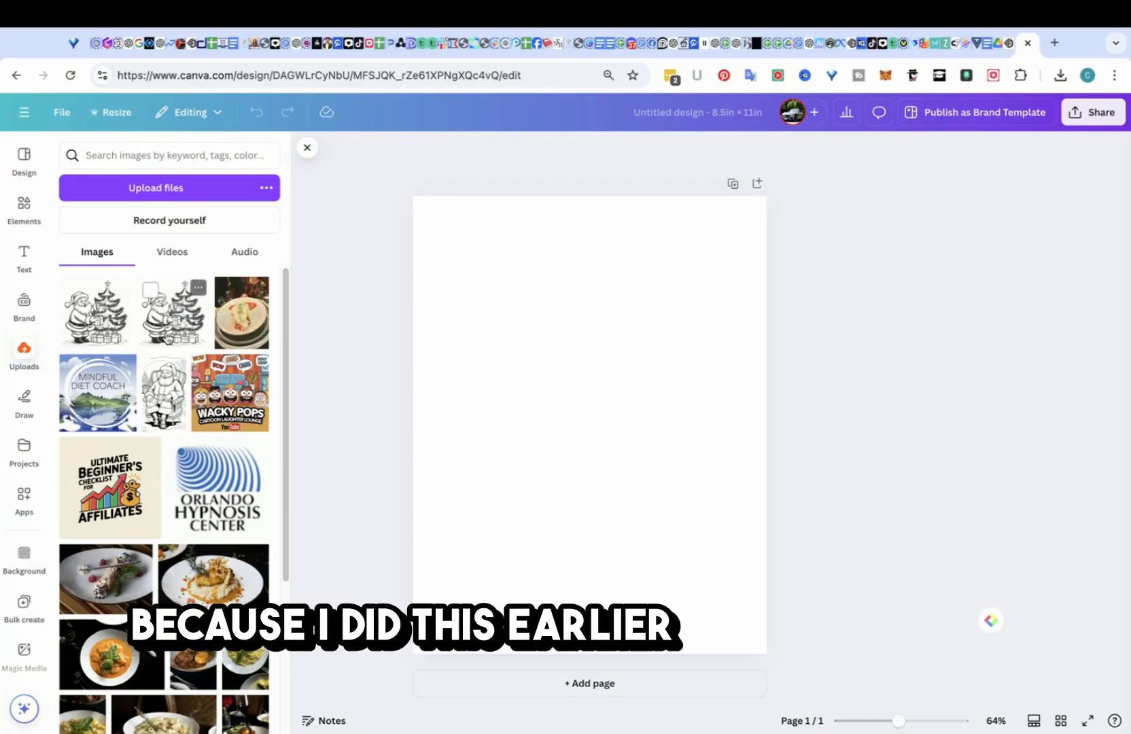
Place the uploaded Santa image on the page and enlarge it to nearly the page's full width
left_click(97, 310)
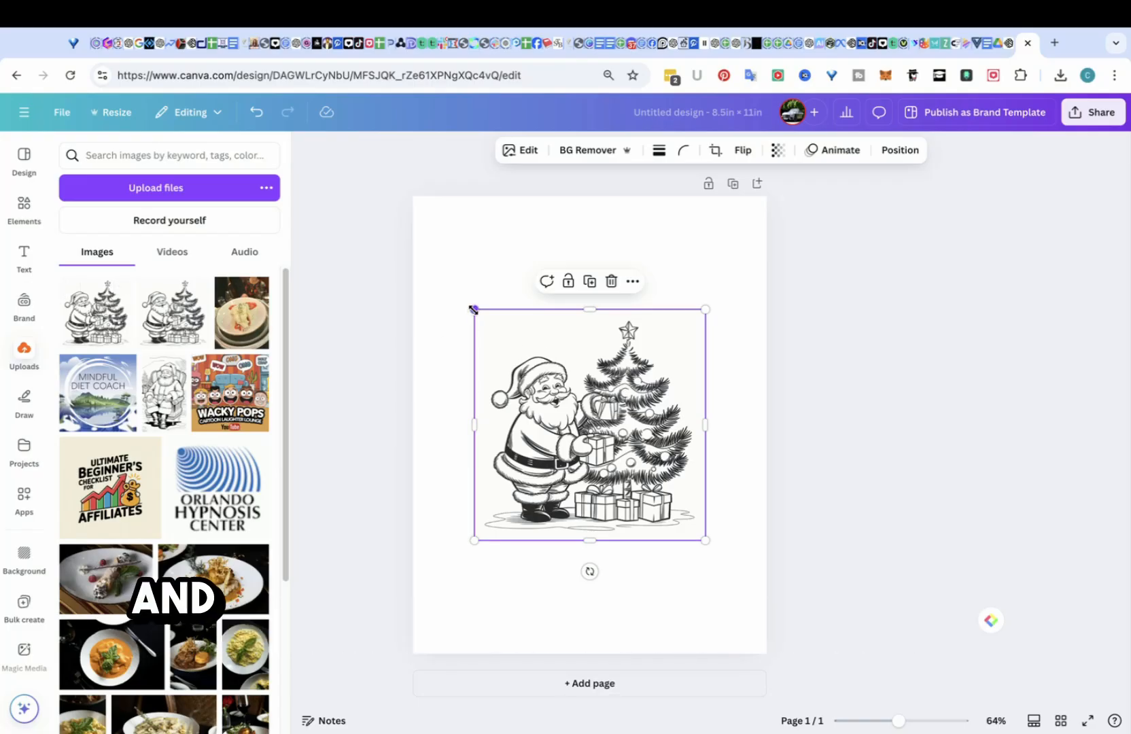
left_click_drag(474, 309, 445, 279)
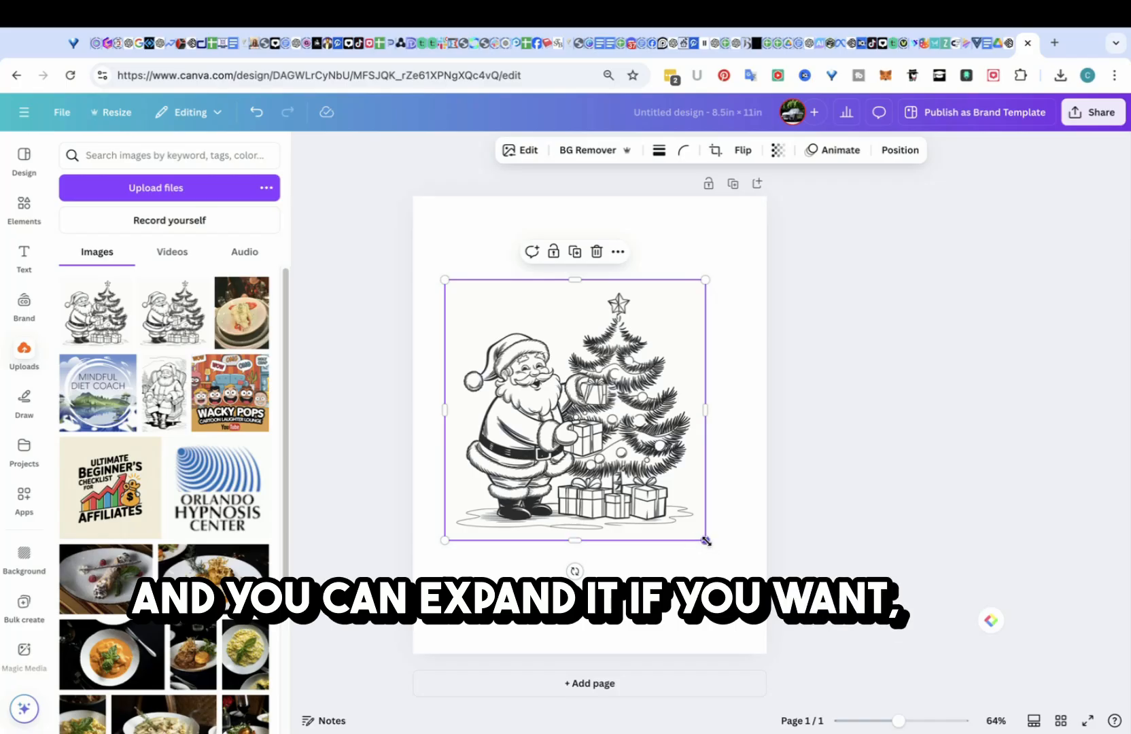
left_click_drag(706, 541, 738, 591)
left_click(756, 460)
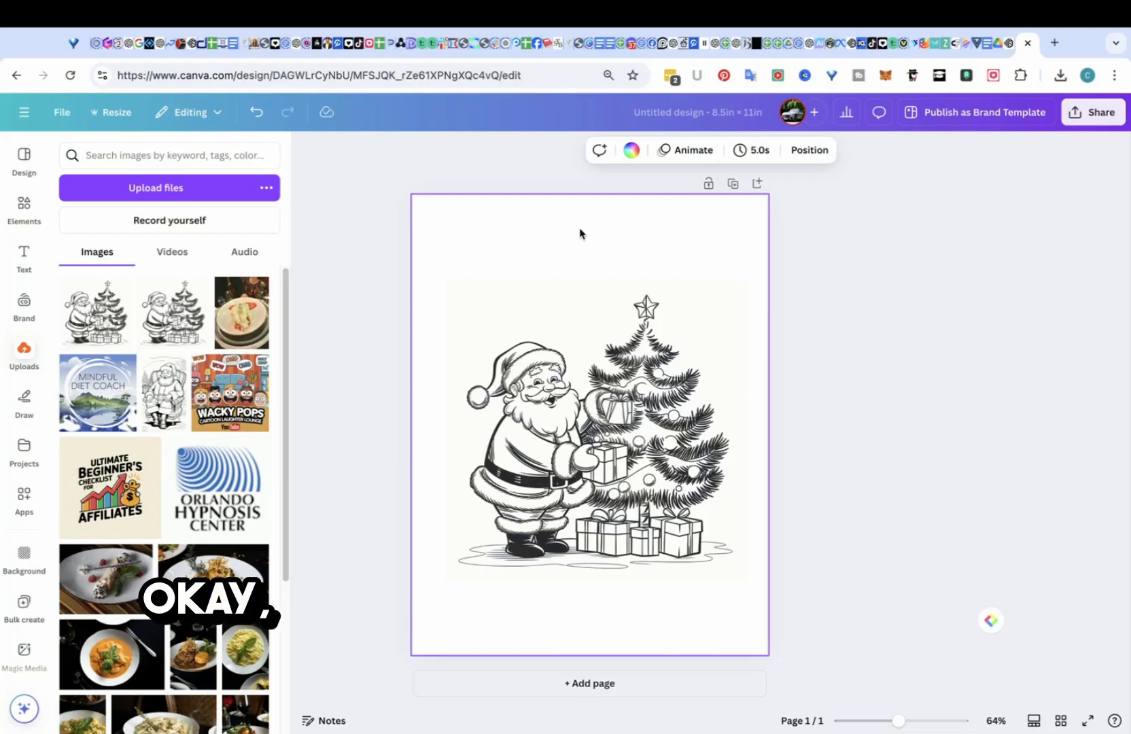
Search the text fonts for "bubble letters" and add a text box in the Rubik Bubbles font
left_click(25, 256)
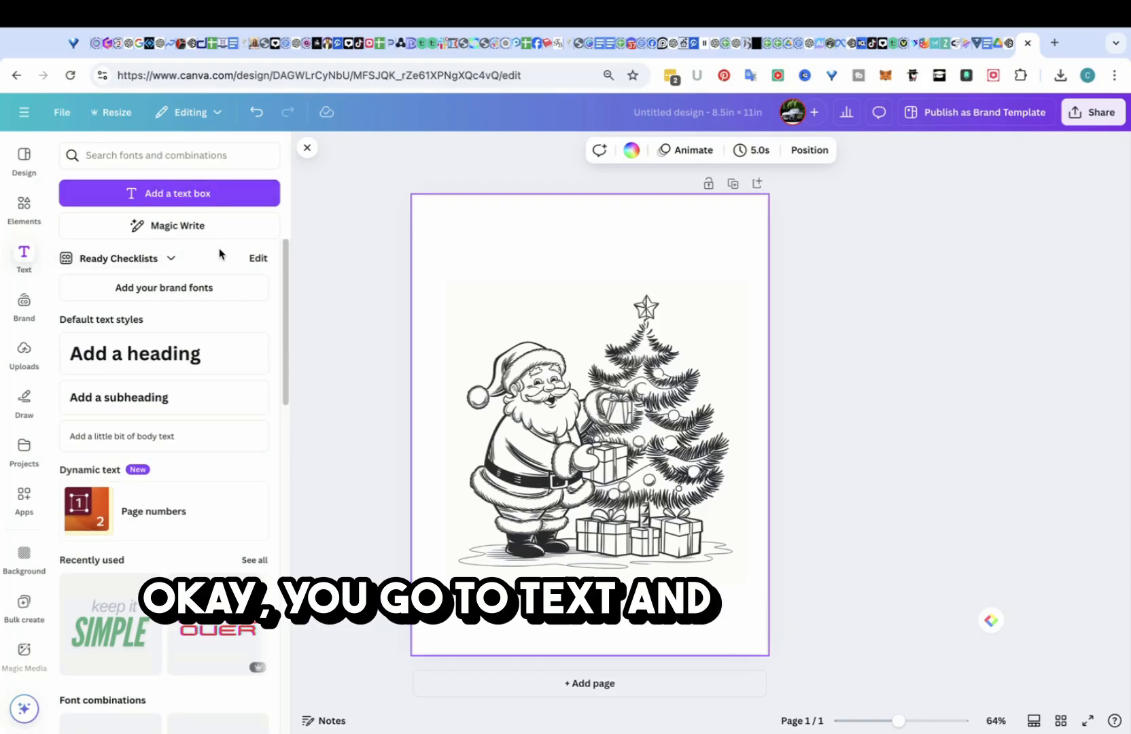
left_click(150, 152)
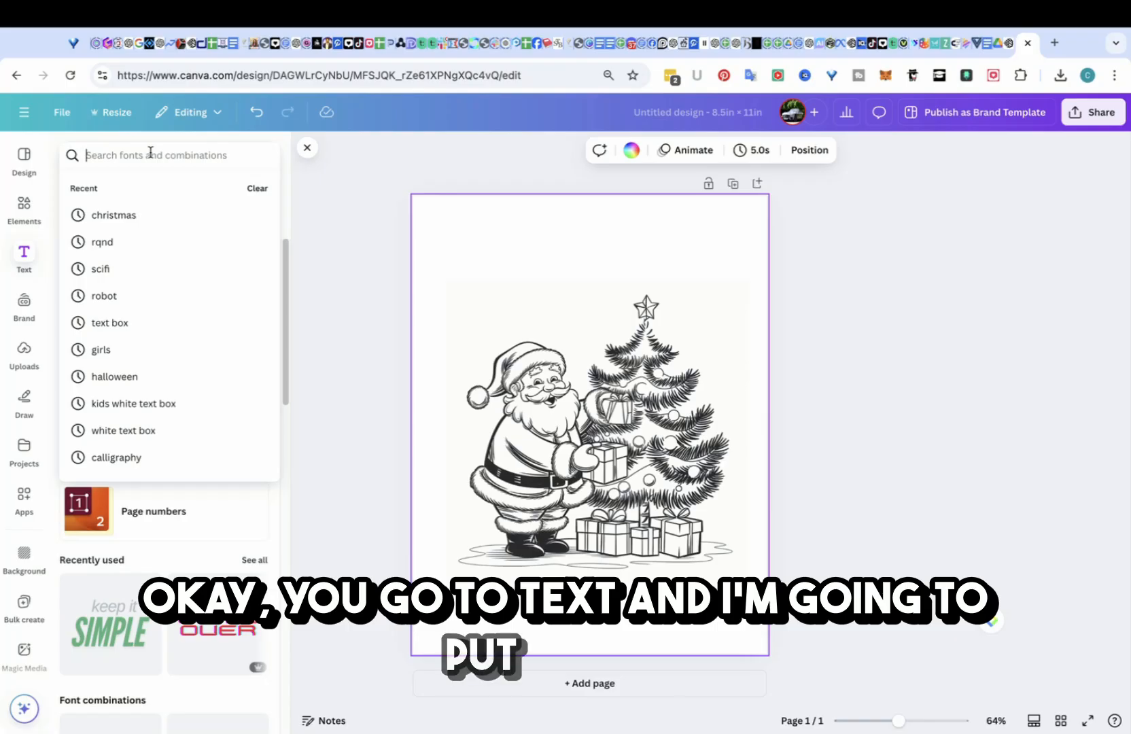
type("bubble")
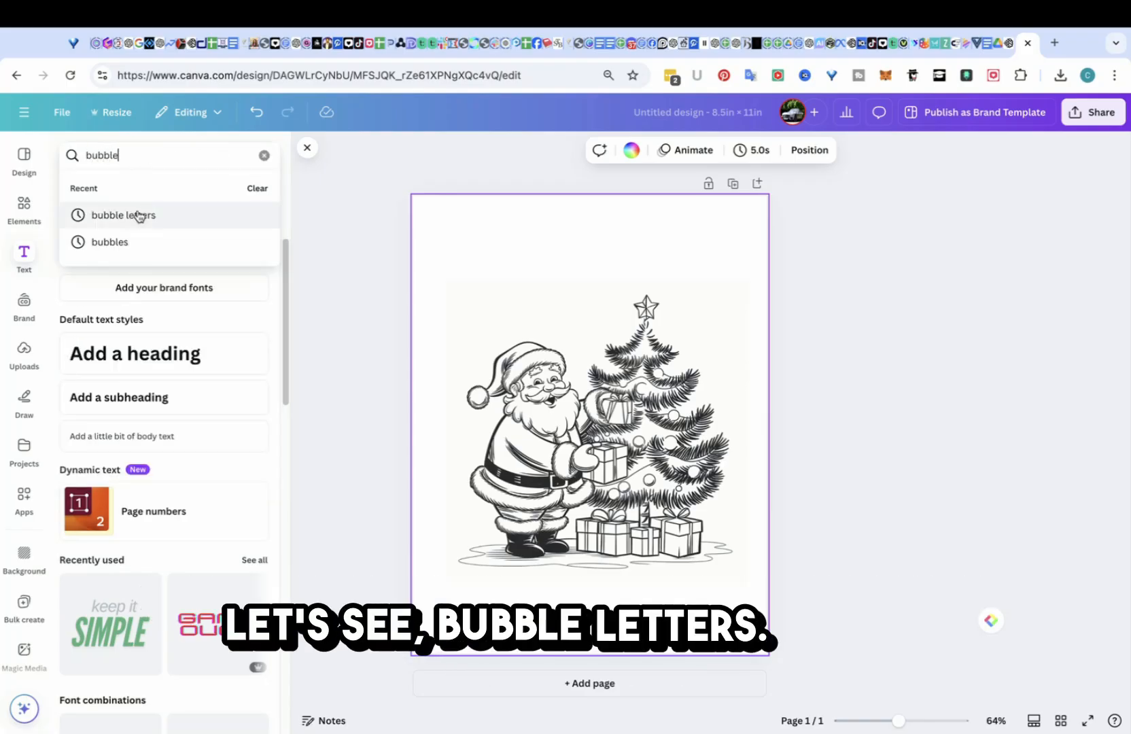
left_click(138, 217)
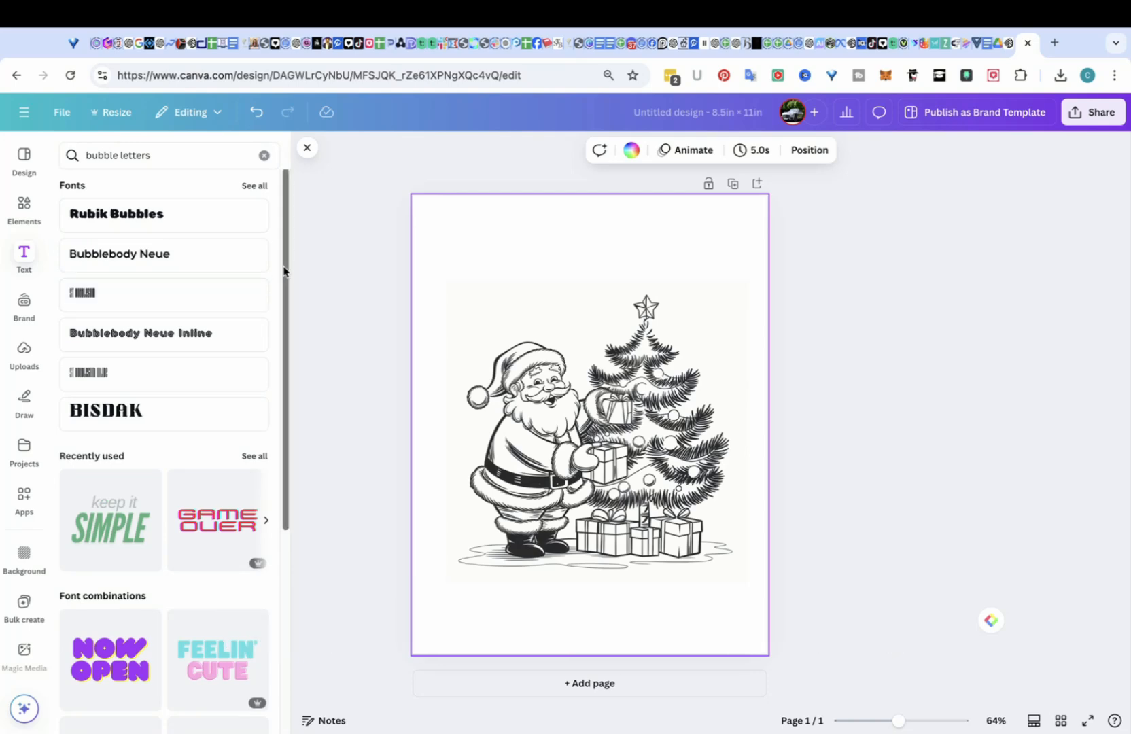
left_click(168, 218)
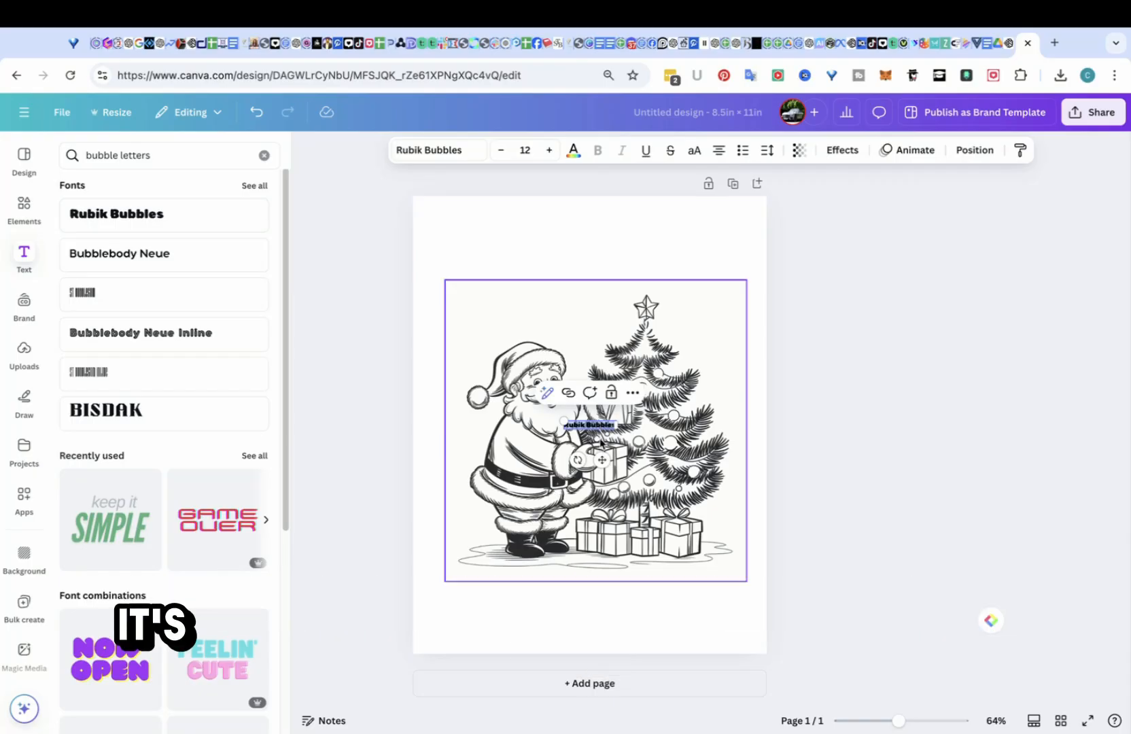
Move the Rubik Bubbles text above the Santa image and enlarge it to about size 46.6
left_click(704, 240)
left_click(586, 427)
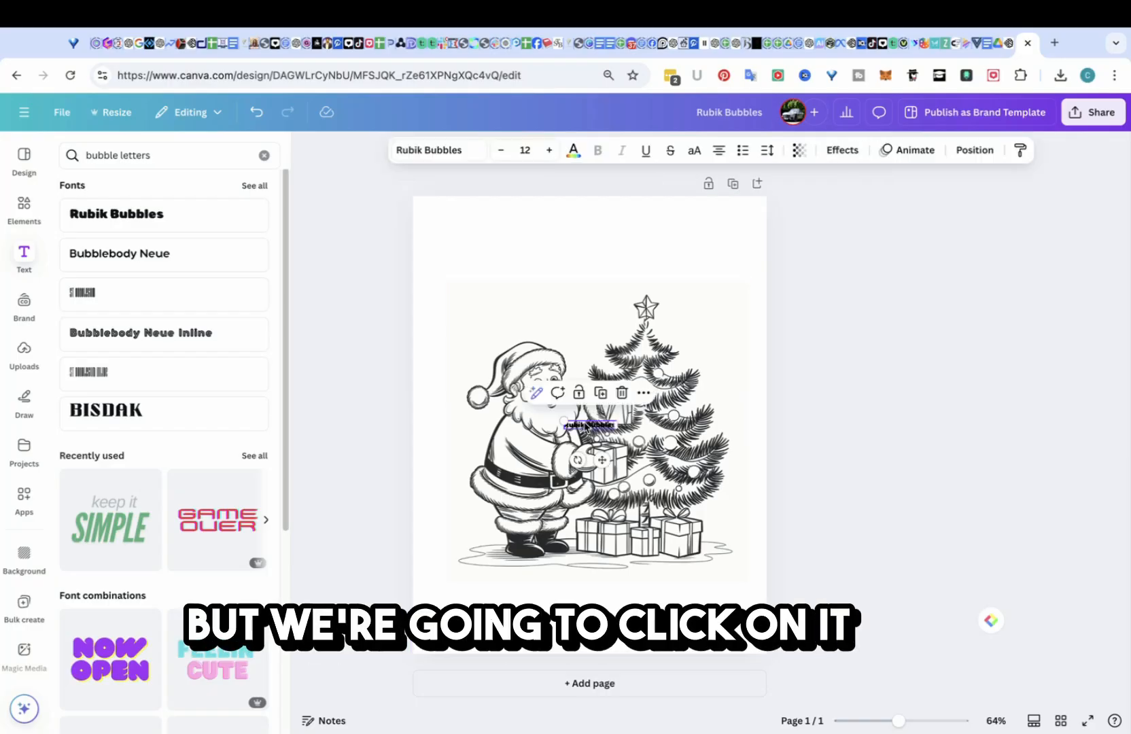
left_click_drag(586, 427, 705, 280)
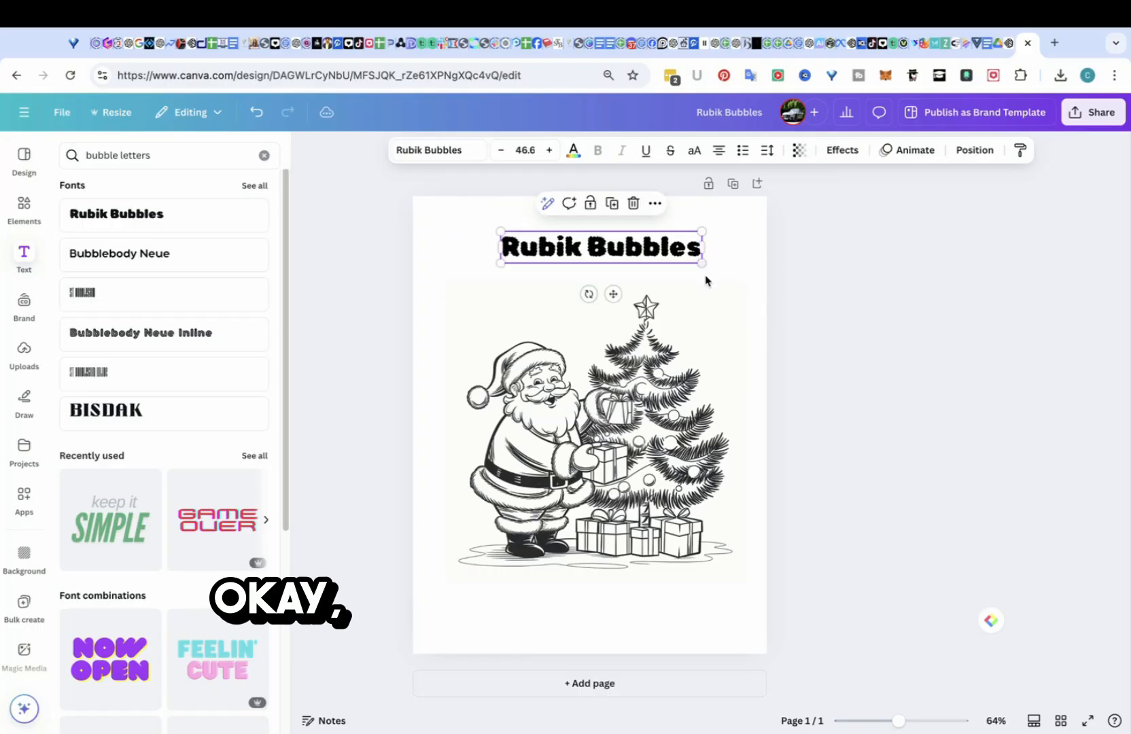
Replace the placeholder text above the Santa image with "Merry Christmas"
double_click(682, 249)
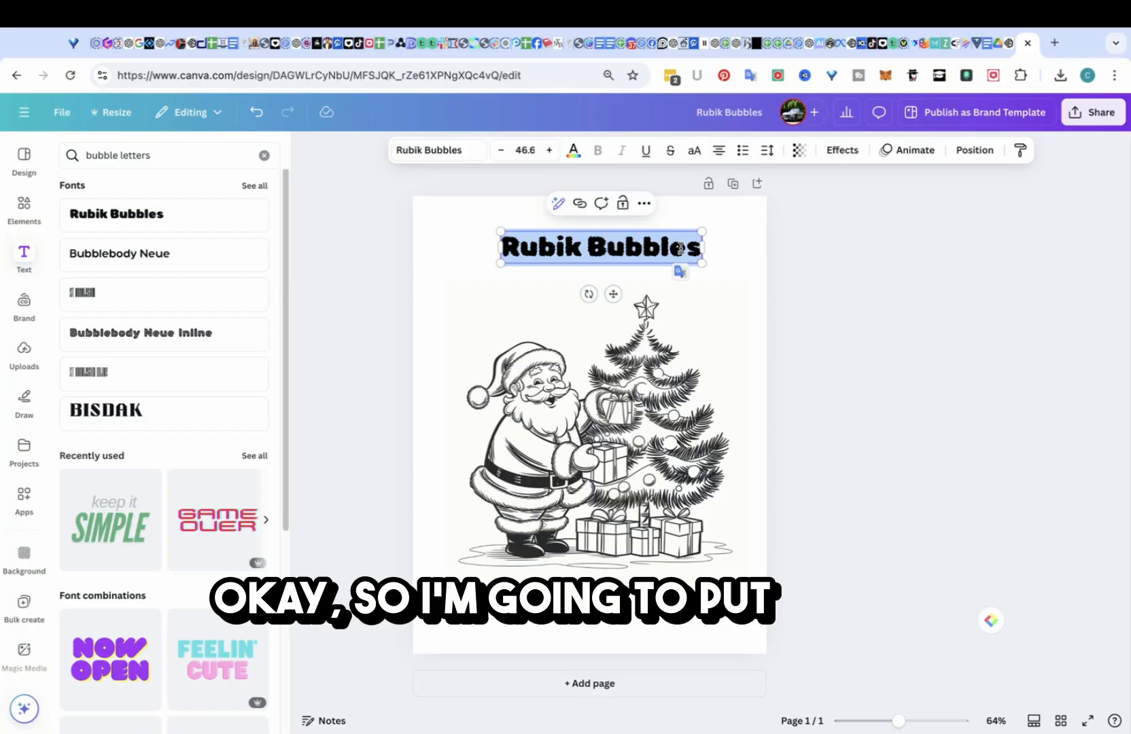
type("Merry C")
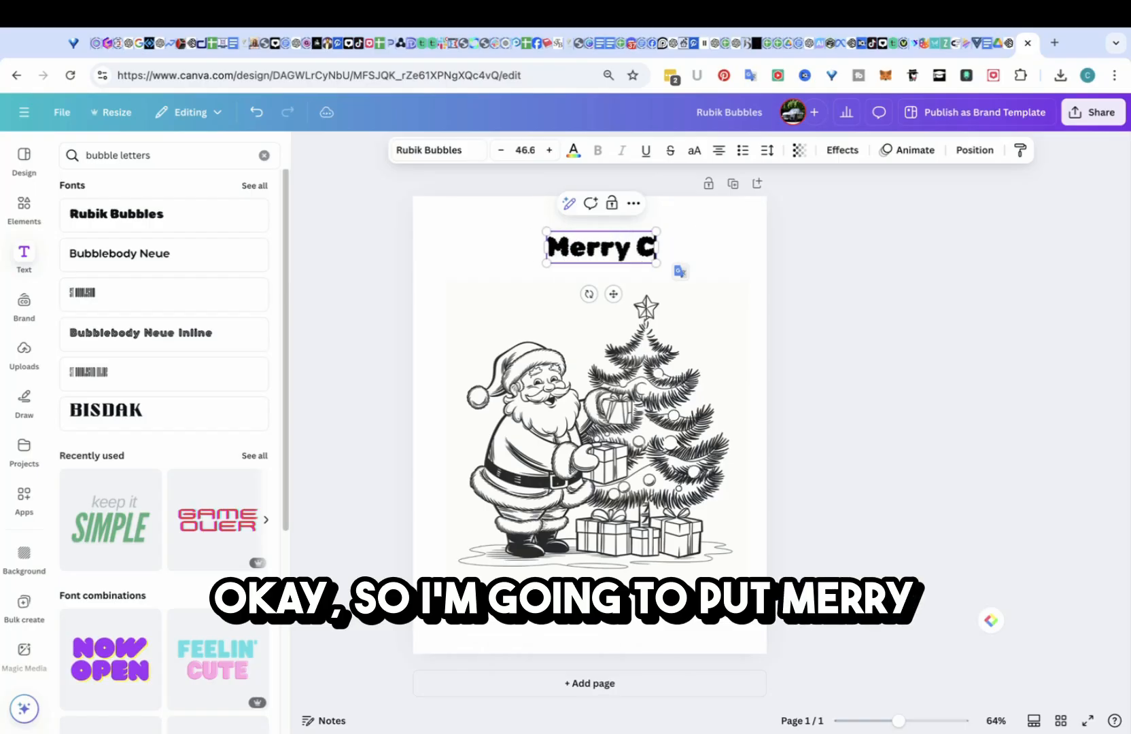
type("hristmas")
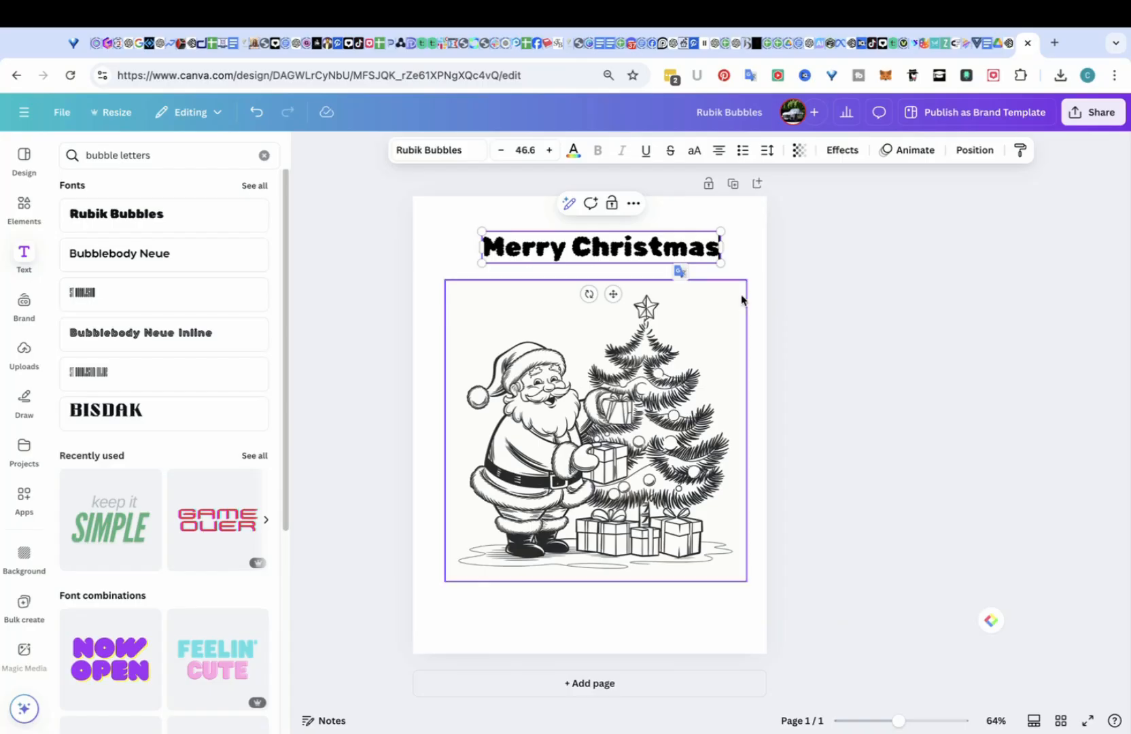
left_click(751, 250)
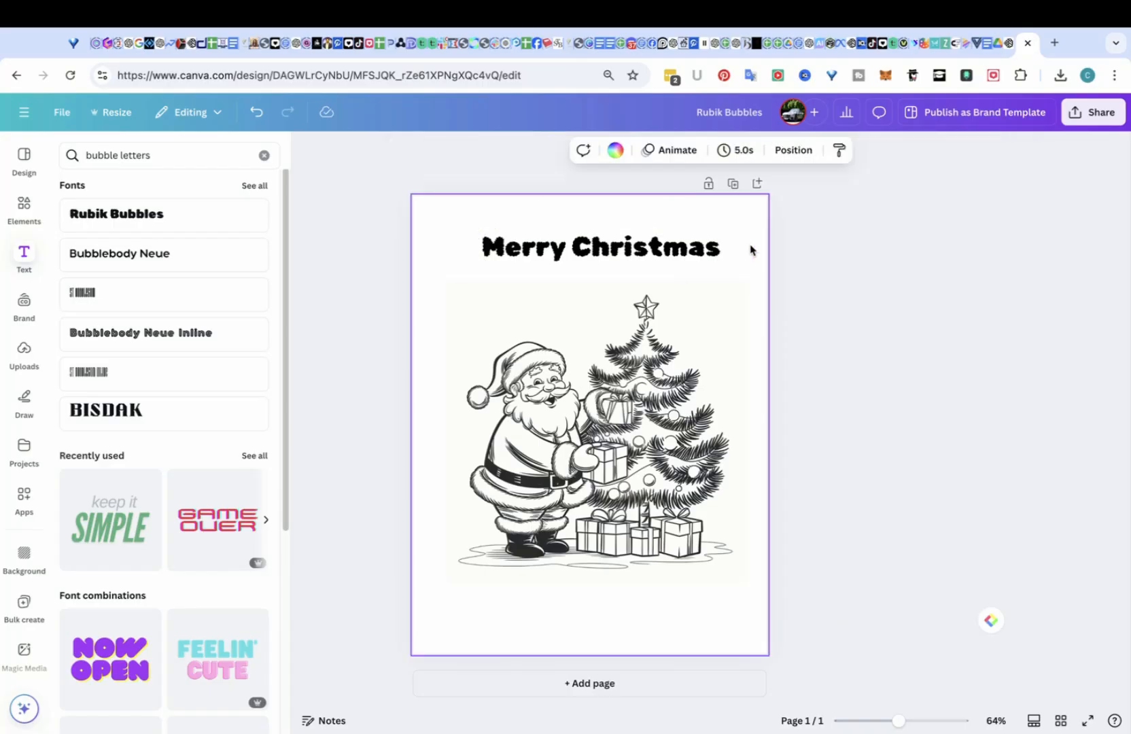
Add the child's name on a second line under "Merry Christmas"
left_click(712, 254)
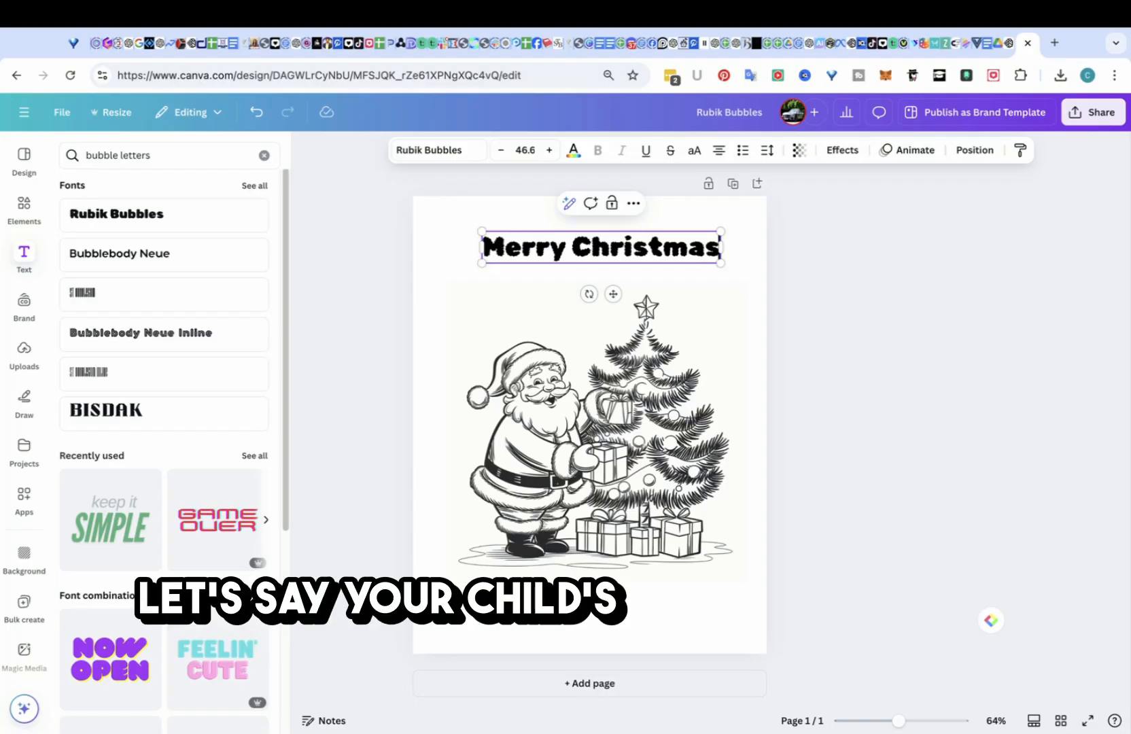
key("Return")
type("Kevin")
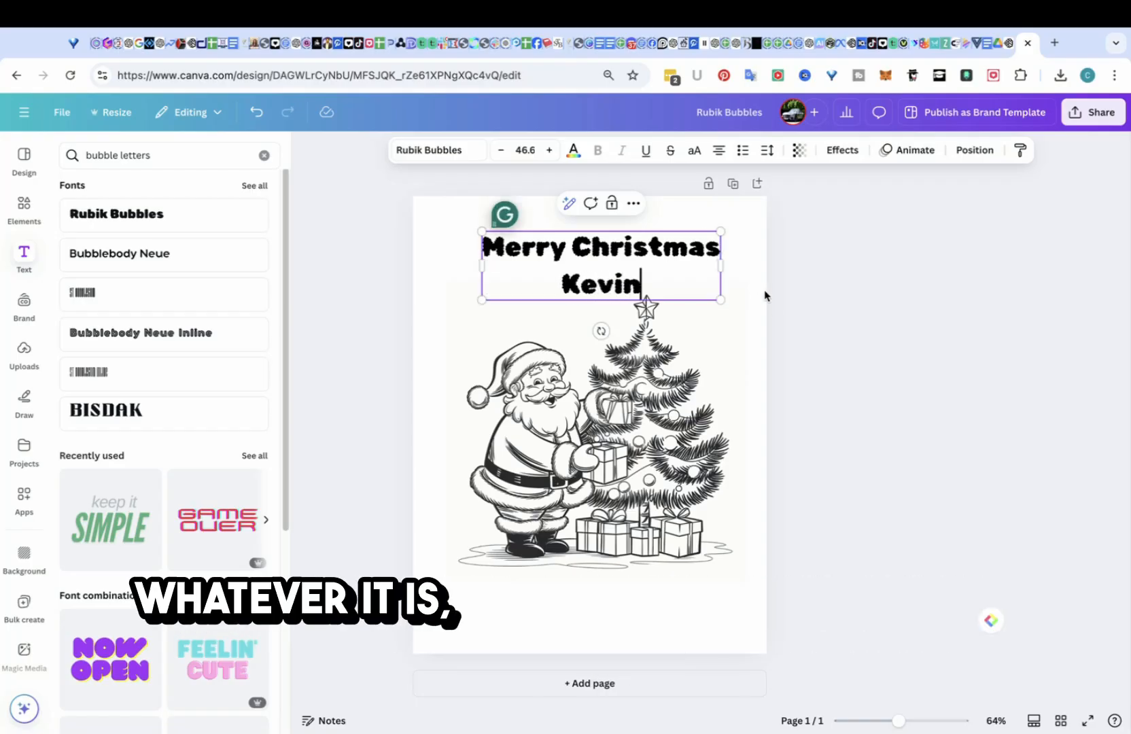
left_click(747, 315)
Move the two-line greeting up slightly and delete its whole text box
left_click_drag(630, 279, 625, 257)
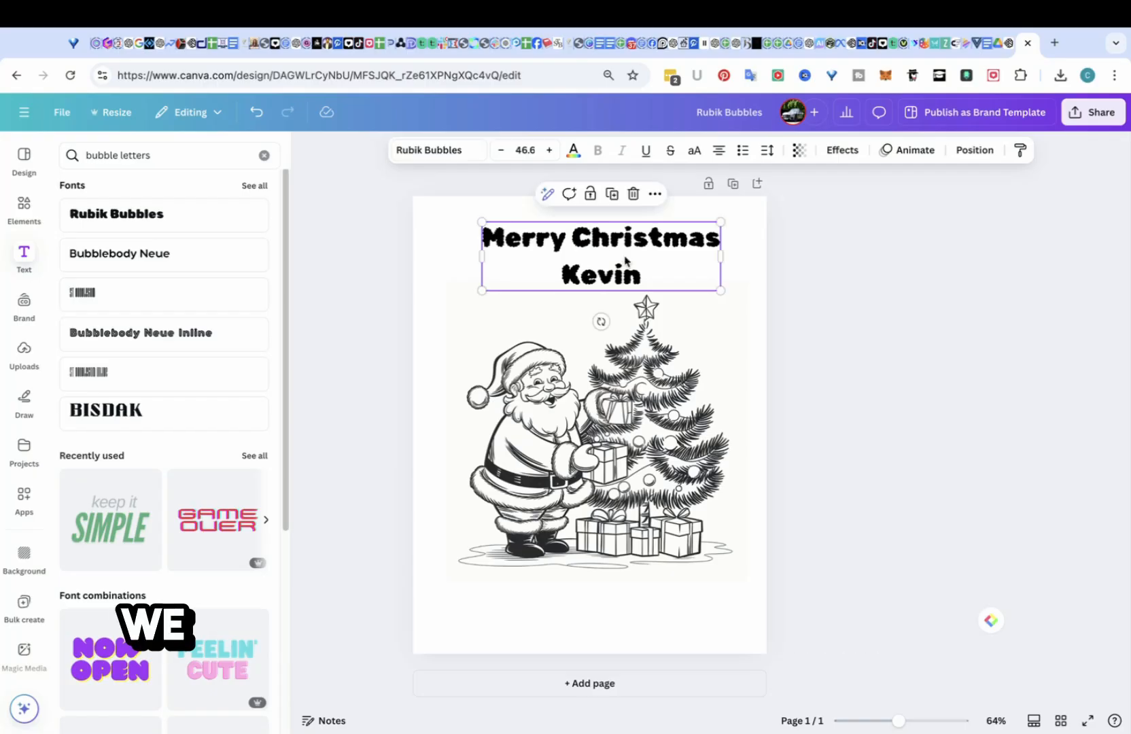
key("Delete")
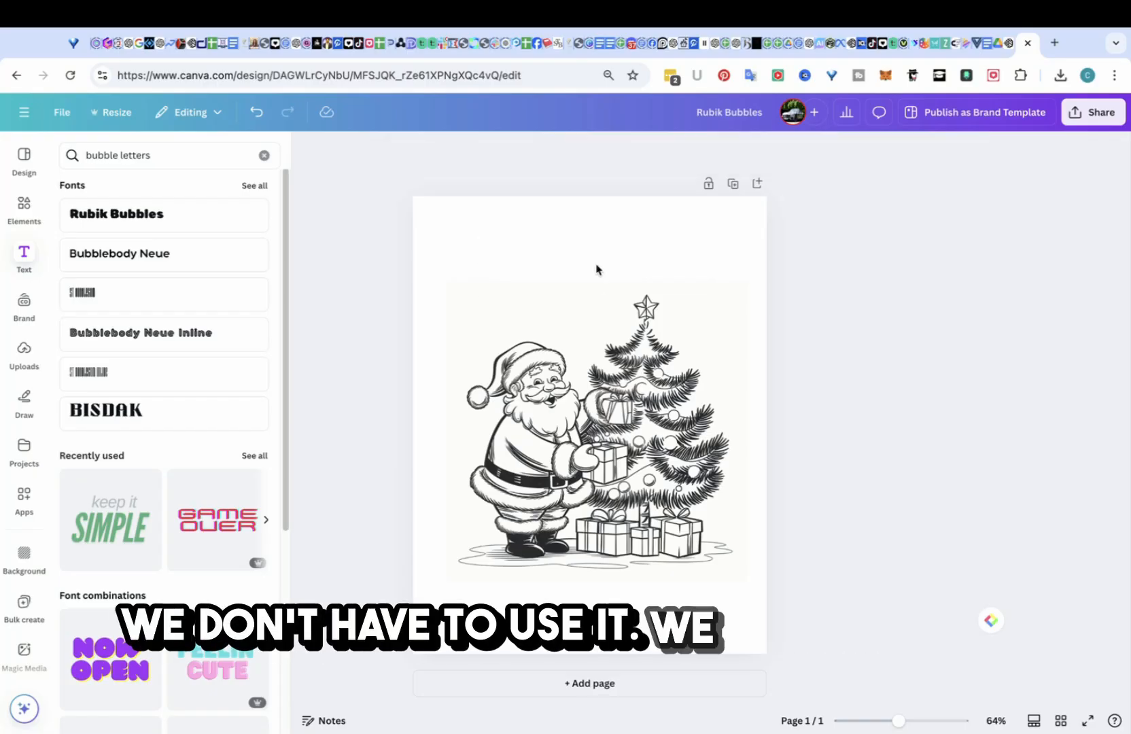
Replace the text style search term with "Christmas" and run the search
left_click(131, 155)
type("Ch")
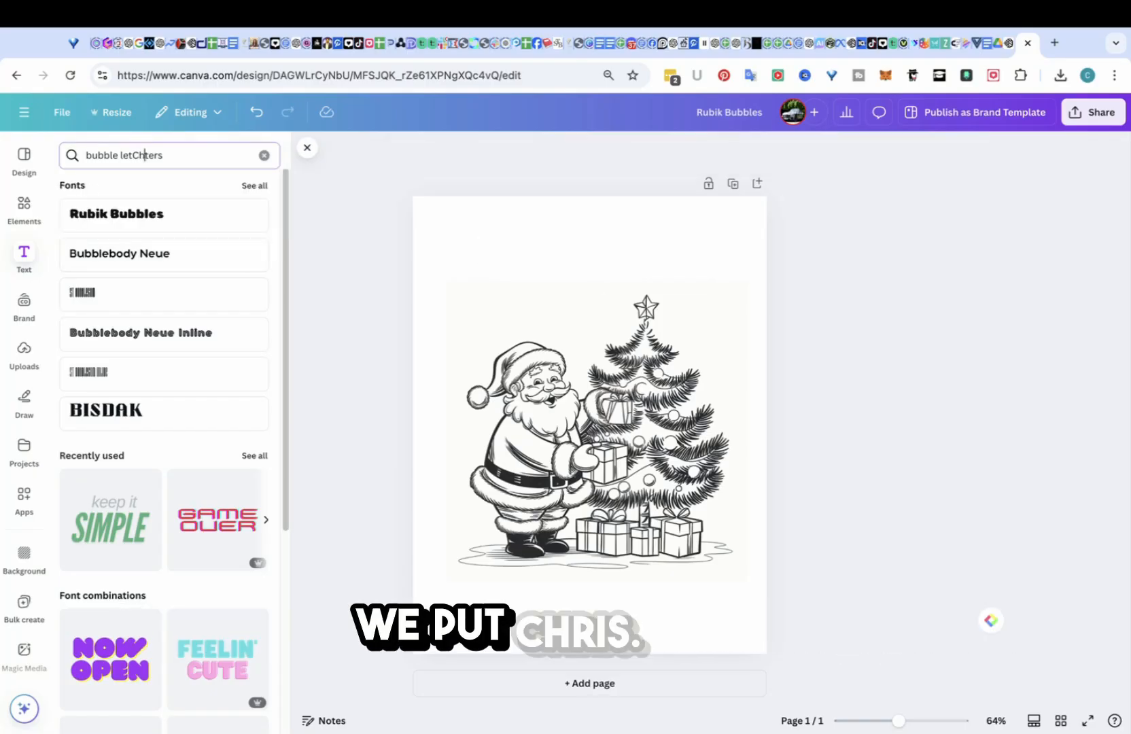
type("rist")
triple_click(190, 156)
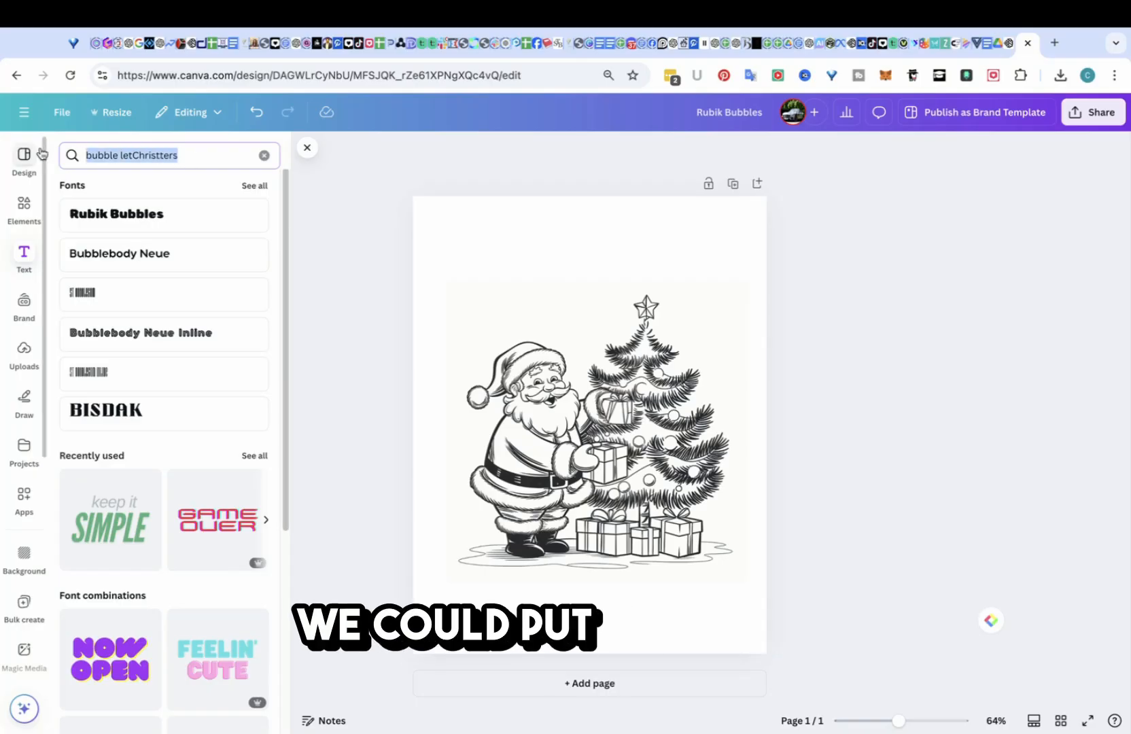
type("Christmas")
key("Return")
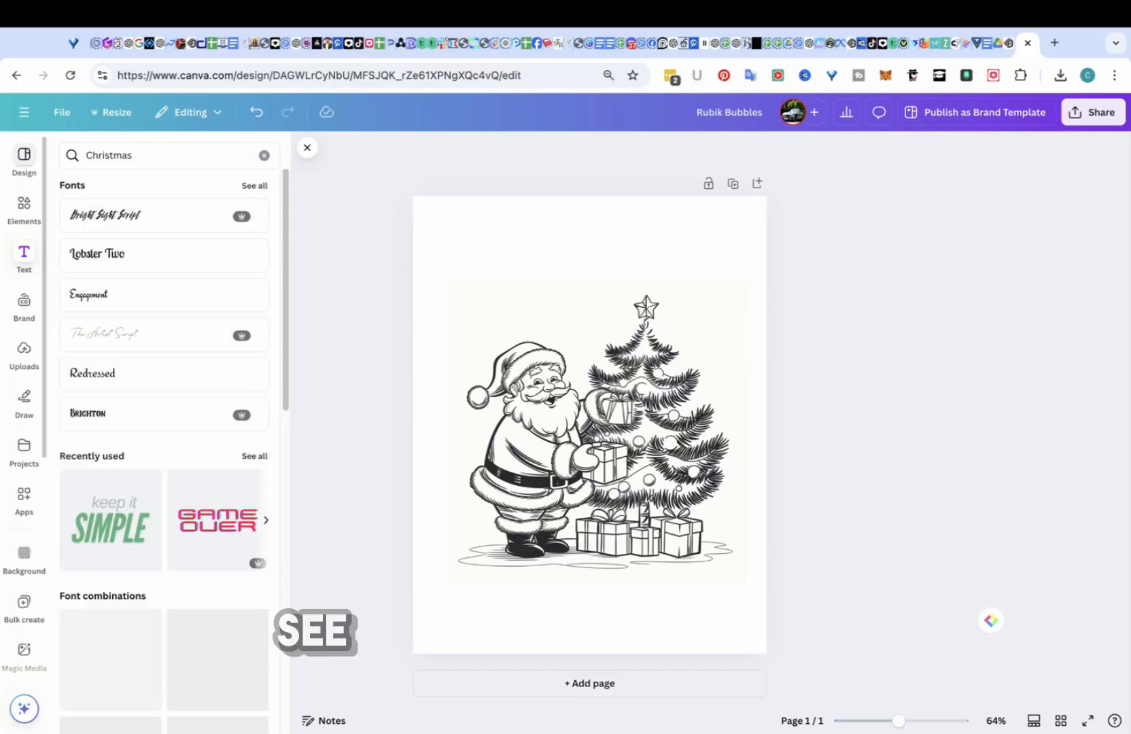
Add the "'Tis the season to be Jolly" font combination and move it to the top of the page above Santa
left_click_drag(286, 293, 286, 436)
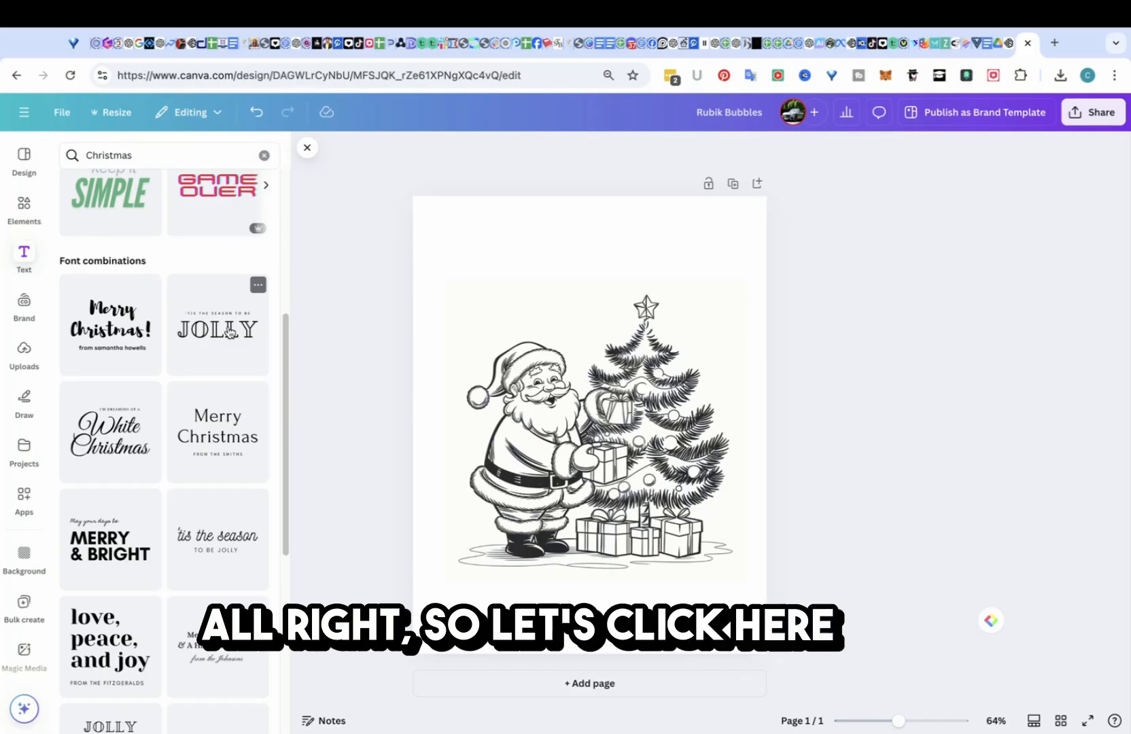
left_click(230, 332)
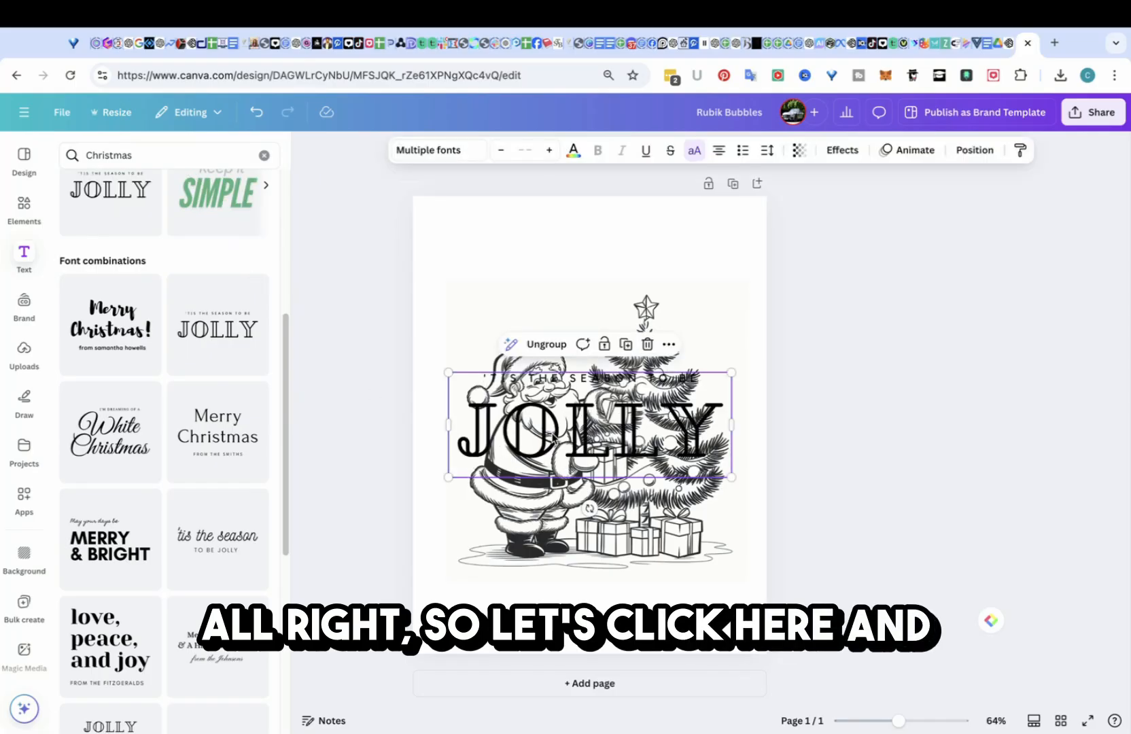
left_click_drag(554, 440, 560, 271)
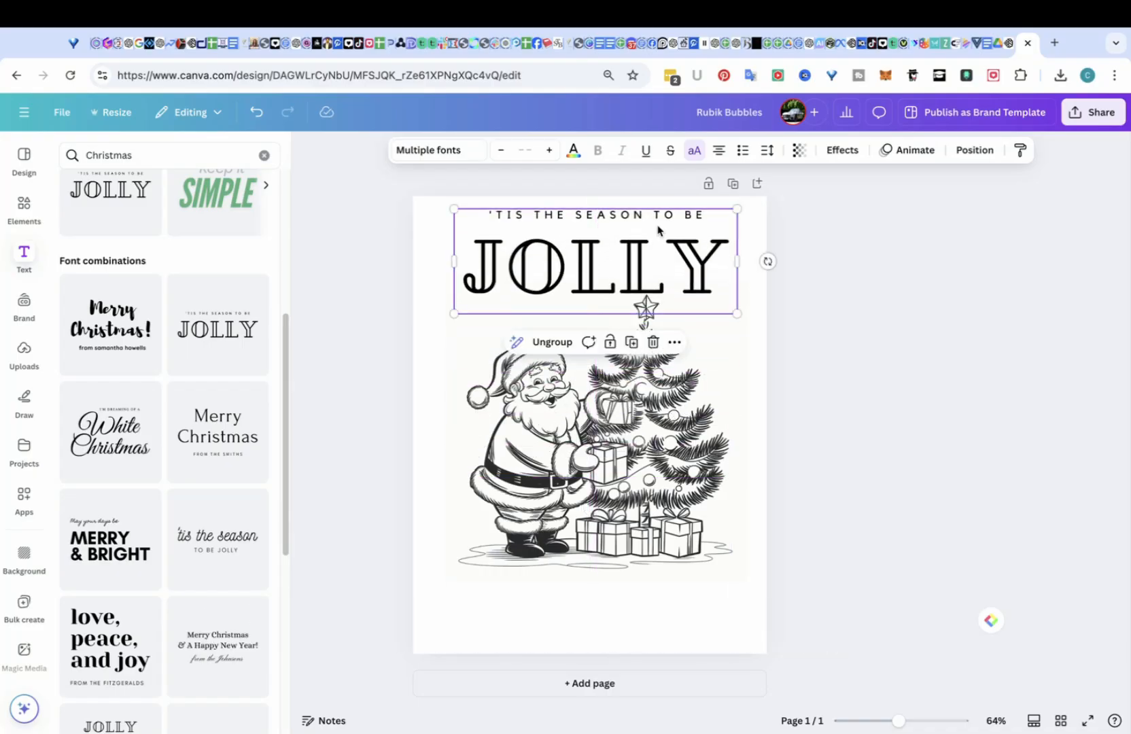
Delete the "'TIS THE SEASON TO BE" line and replace "JOLLY" with "MERRY CHRISTMAS"
double_click(704, 216)
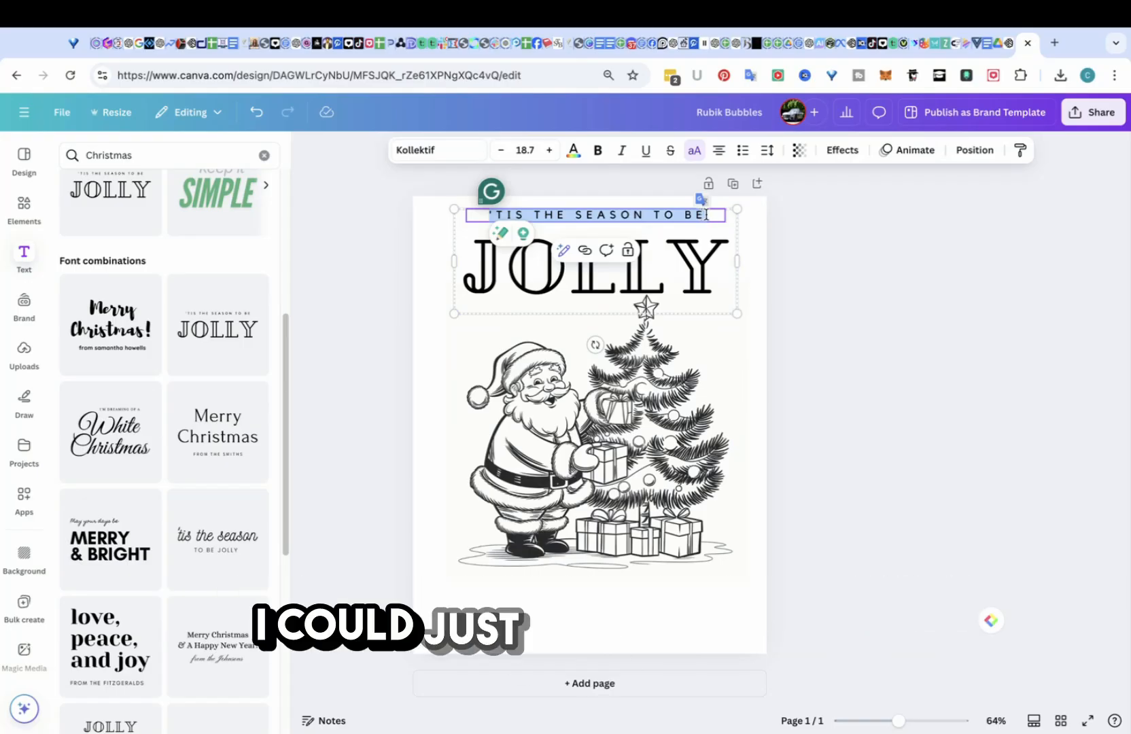
left_click(706, 215)
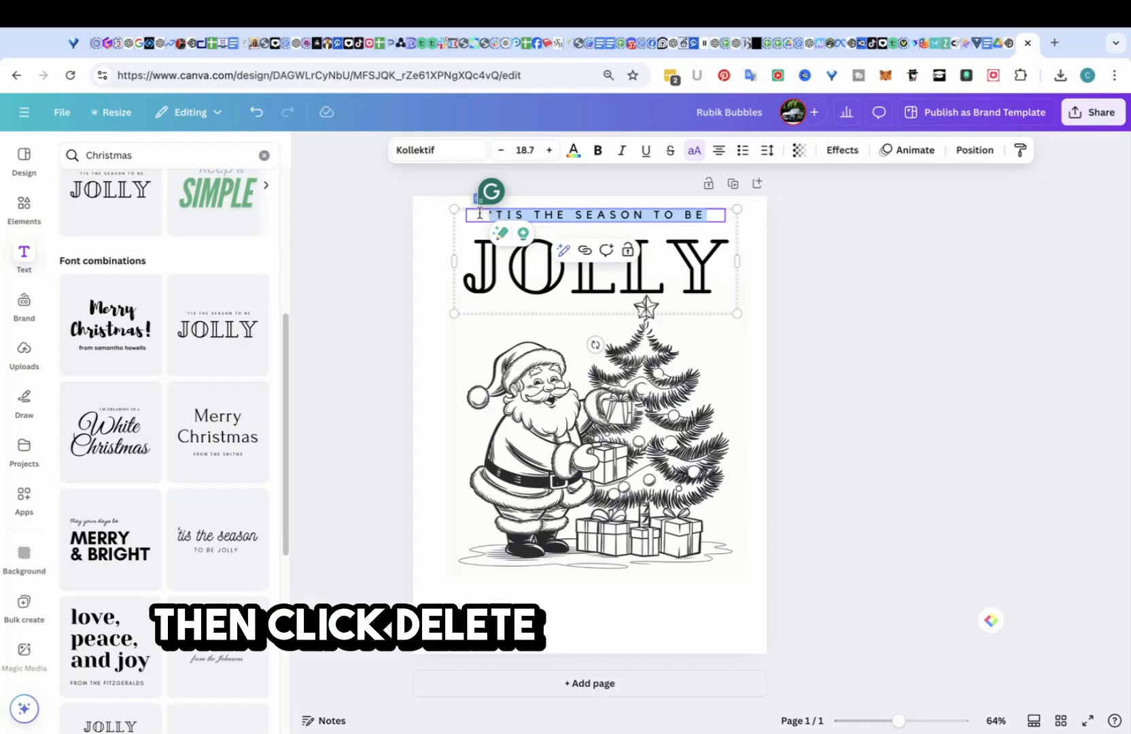
key("BackSpace")
double_click(577, 277)
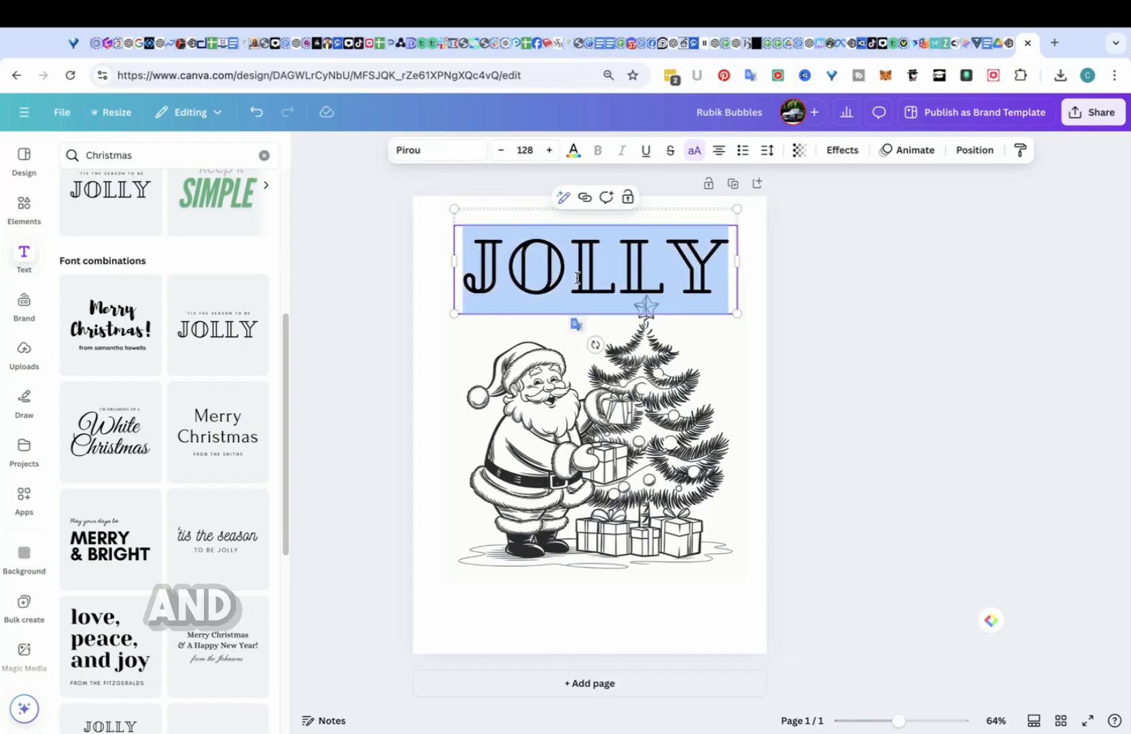
type("MERRY")
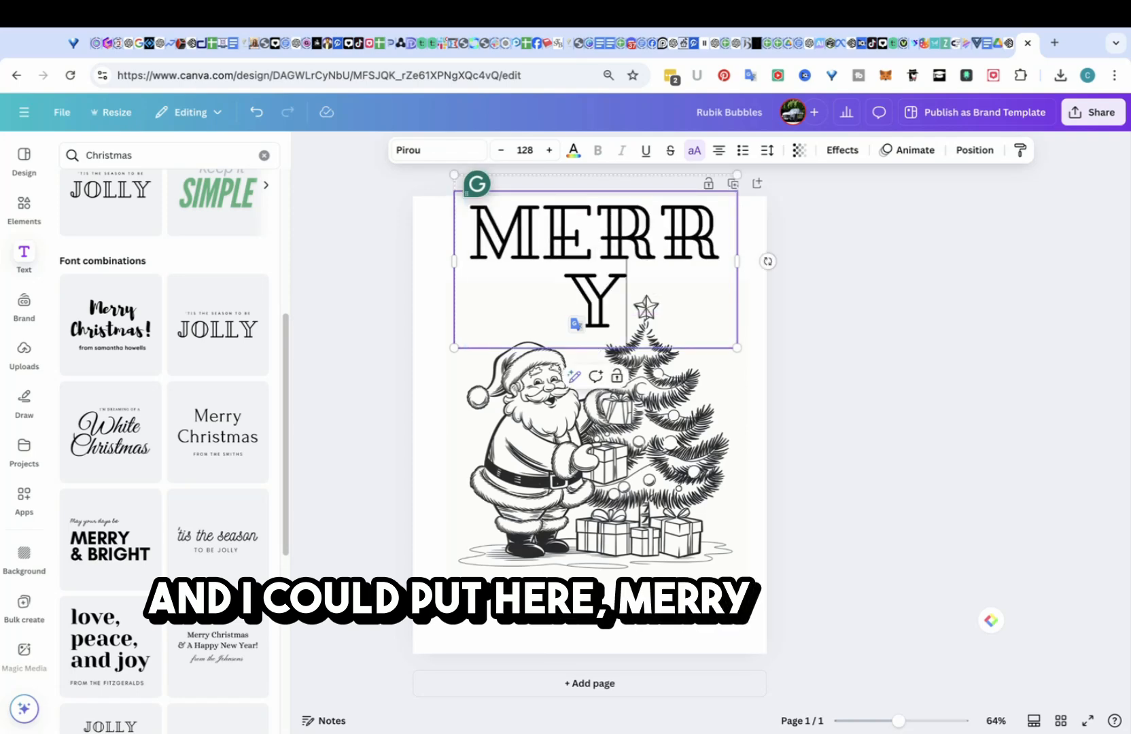
type(" CHRISTMAS")
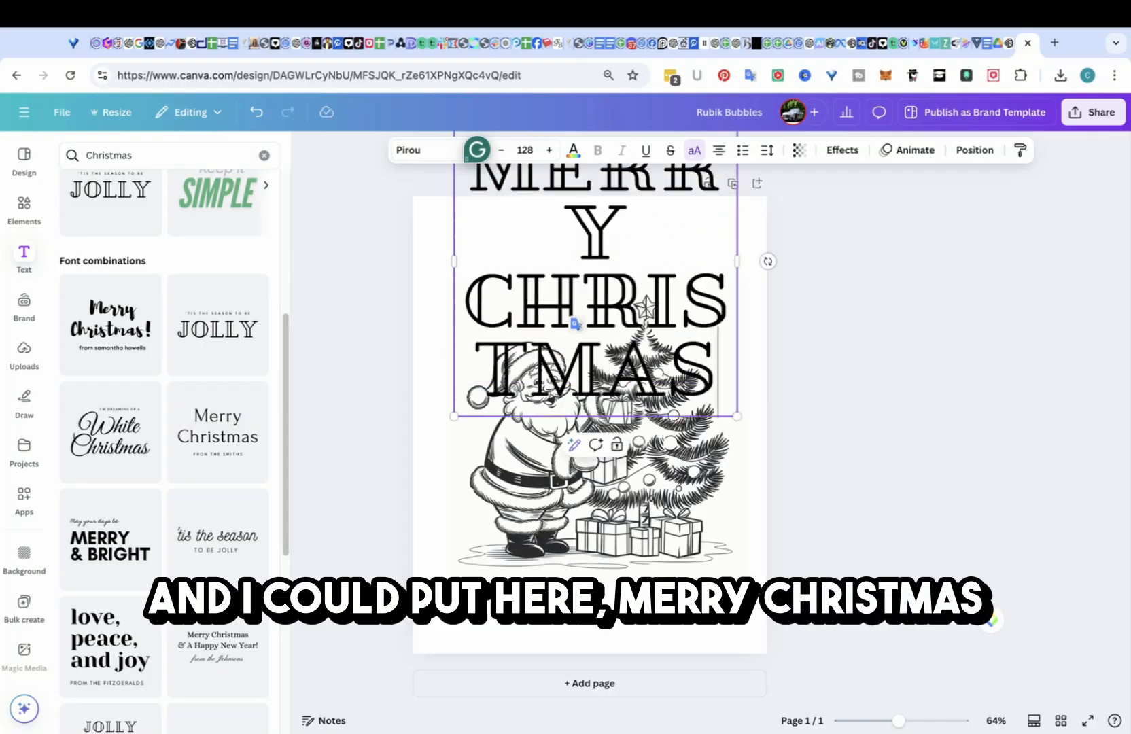
Reduce the "MERRY CHRISTMAS" font size to 66.8 so the greeting fits on two lines
left_click(501, 155)
left_click(501, 155)
left_click(501, 155)
left_click(501, 155)
left_click(500, 155)
left_click(501, 155)
left_click(501, 155)
left_click(501, 155)
left_click(501, 155)
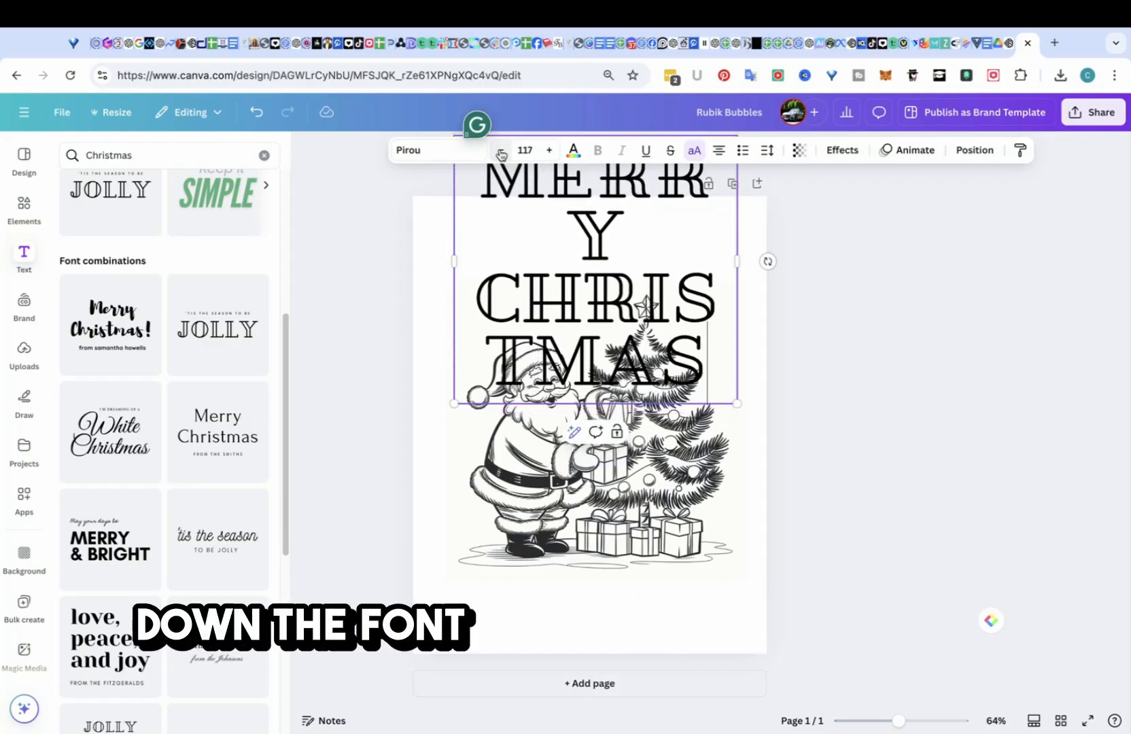
left_click(501, 155)
left_click(501, 155)
left_click(501, 155)
left_click(501, 155)
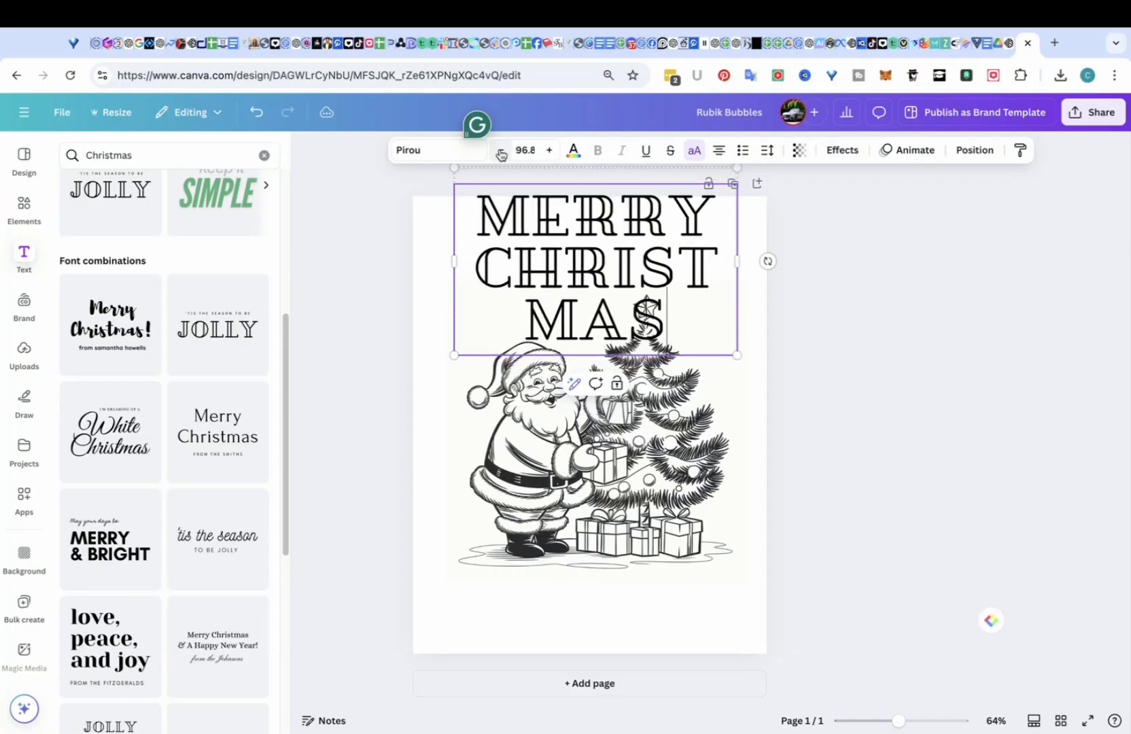
left_click(501, 155)
left_click(501, 155)
left_click(501, 154)
left_click(501, 155)
left_click(501, 154)
left_click(501, 155)
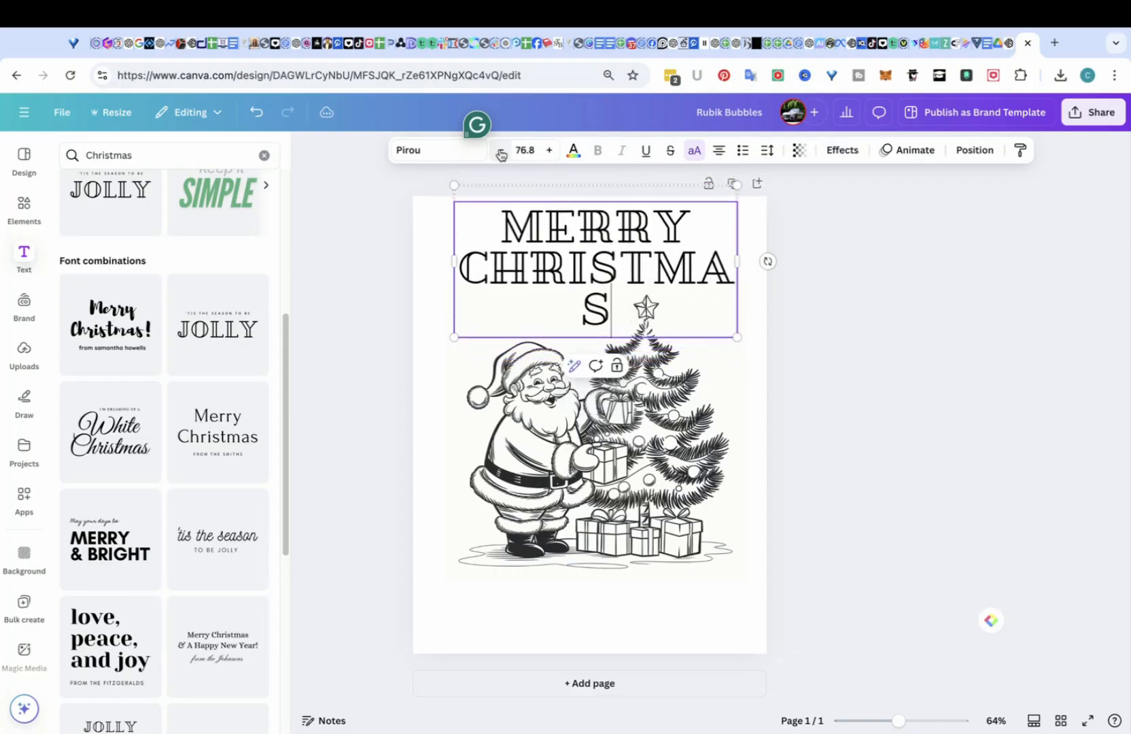
left_click(500, 155)
left_click(501, 155)
left_click(501, 154)
left_click(500, 155)
left_click(501, 155)
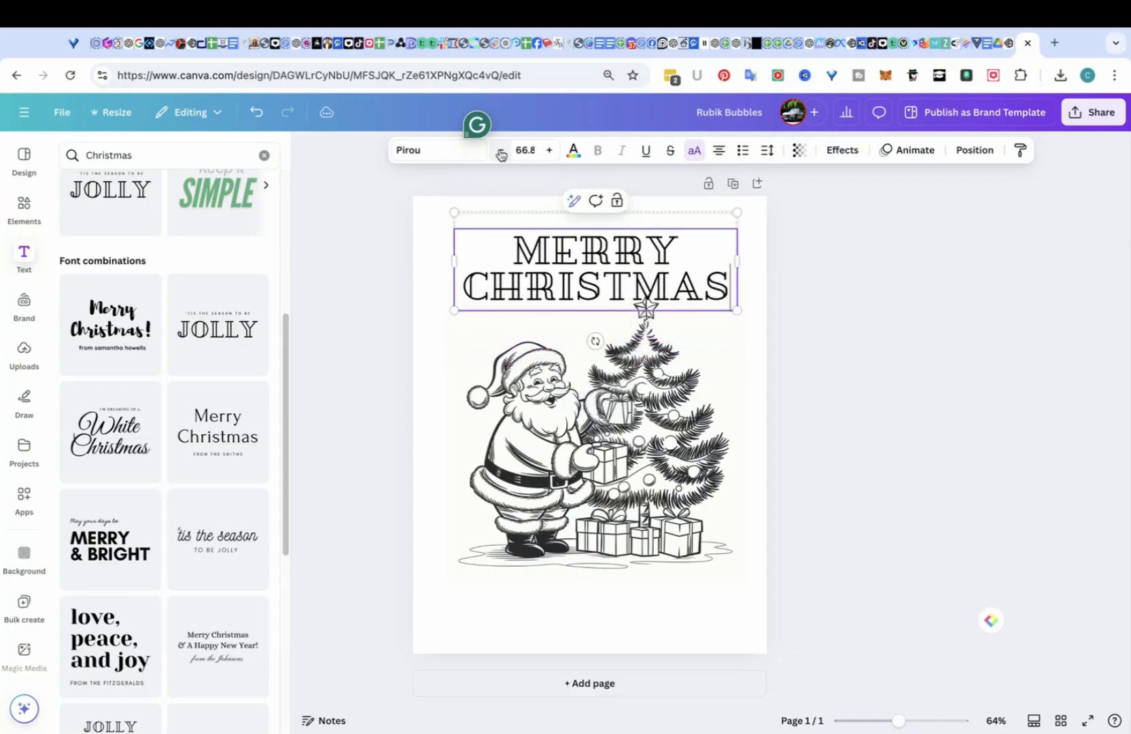
Move the Santa image down slightly so the tree's star clears the greeting
left_click(641, 437)
left_click_drag(642, 437, 643, 458)
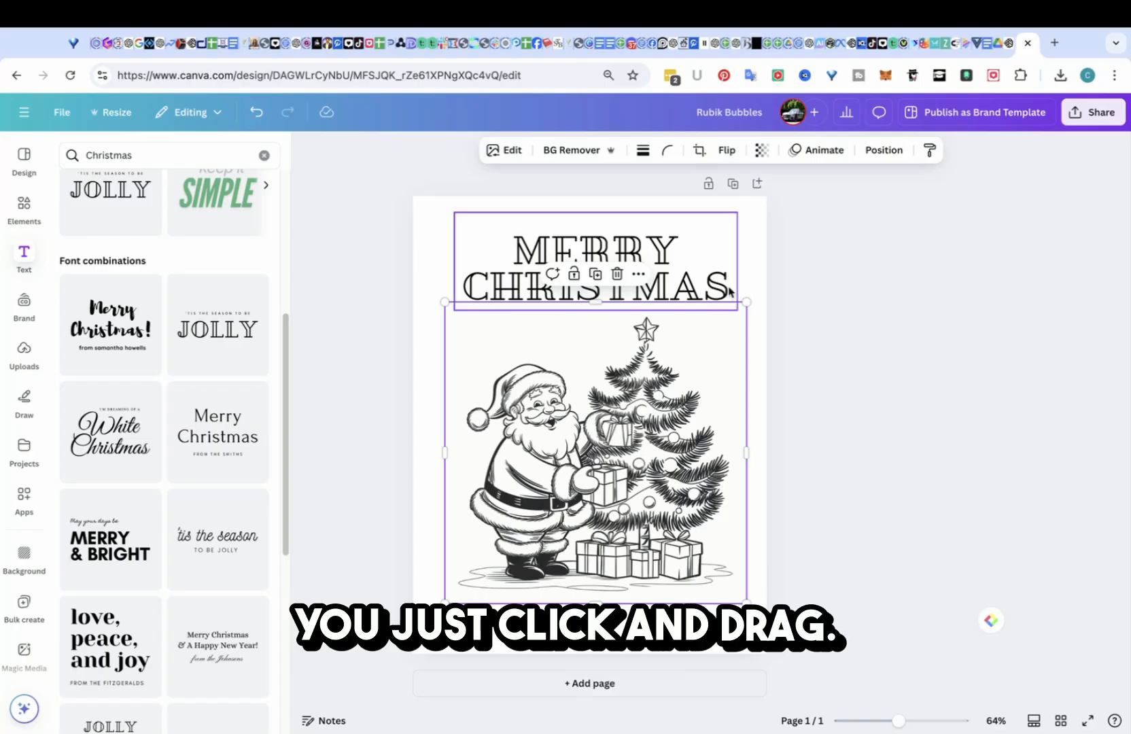
left_click(742, 250)
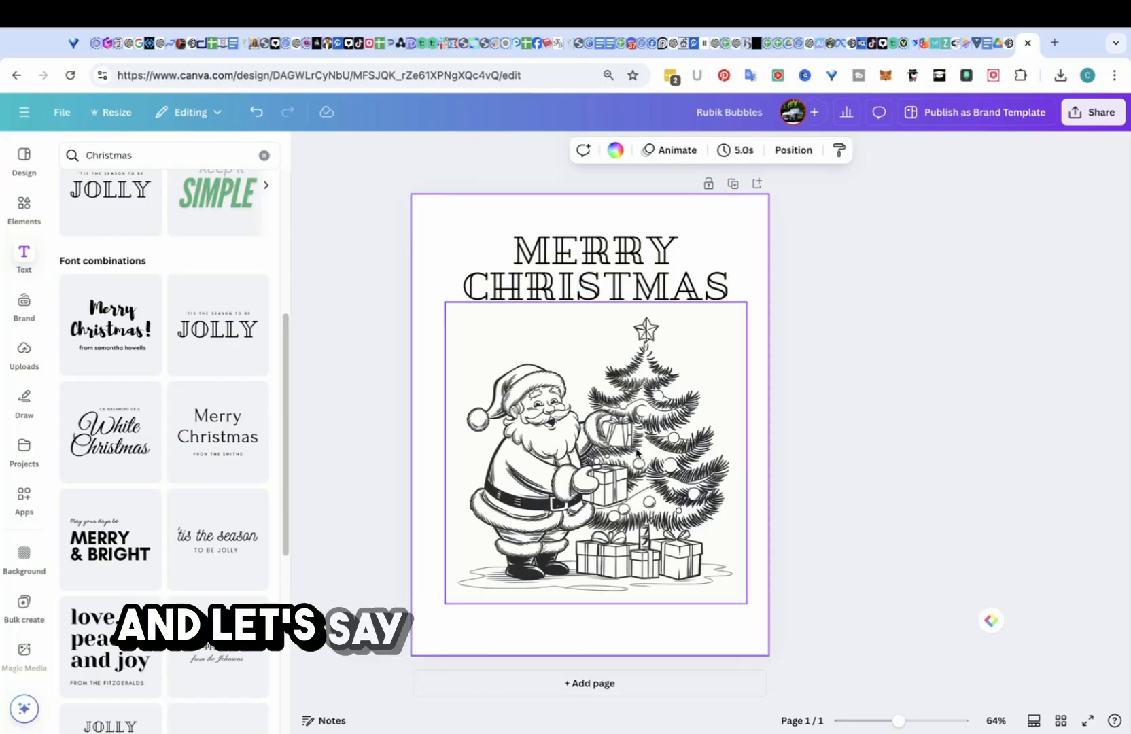
Duplicate the "MERRY CHRISTMAS" text group and move the copy to the bottom of the page
left_click(610, 293)
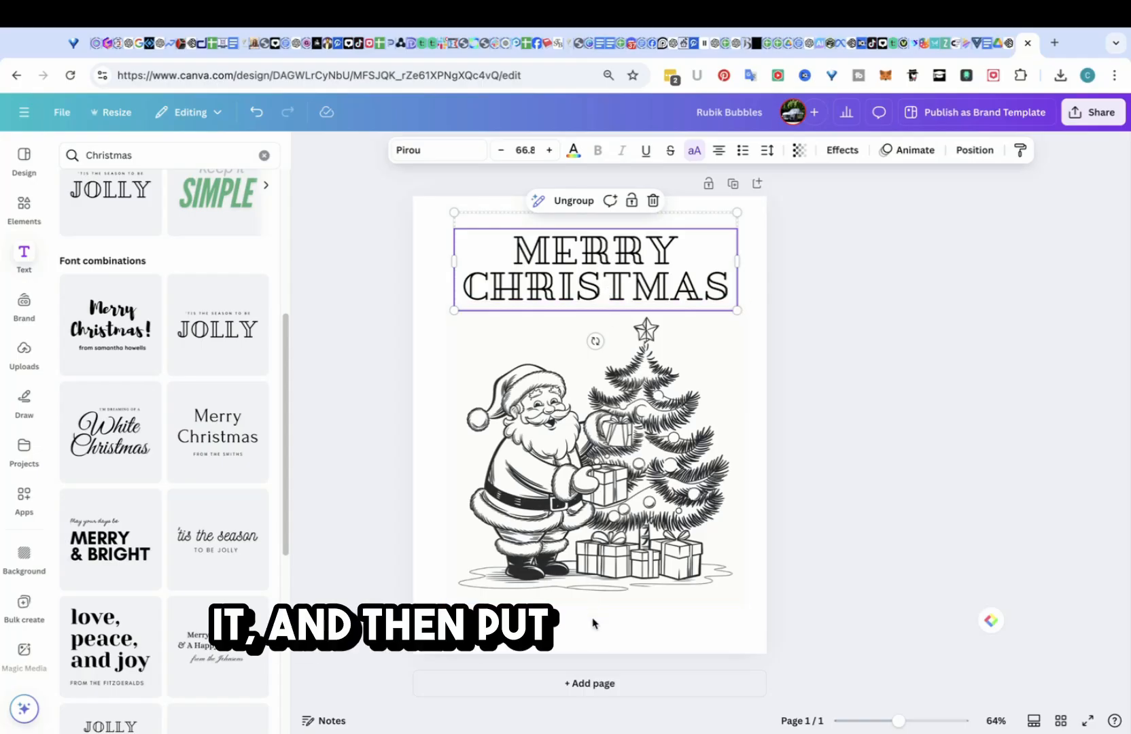
key("ctrl+d")
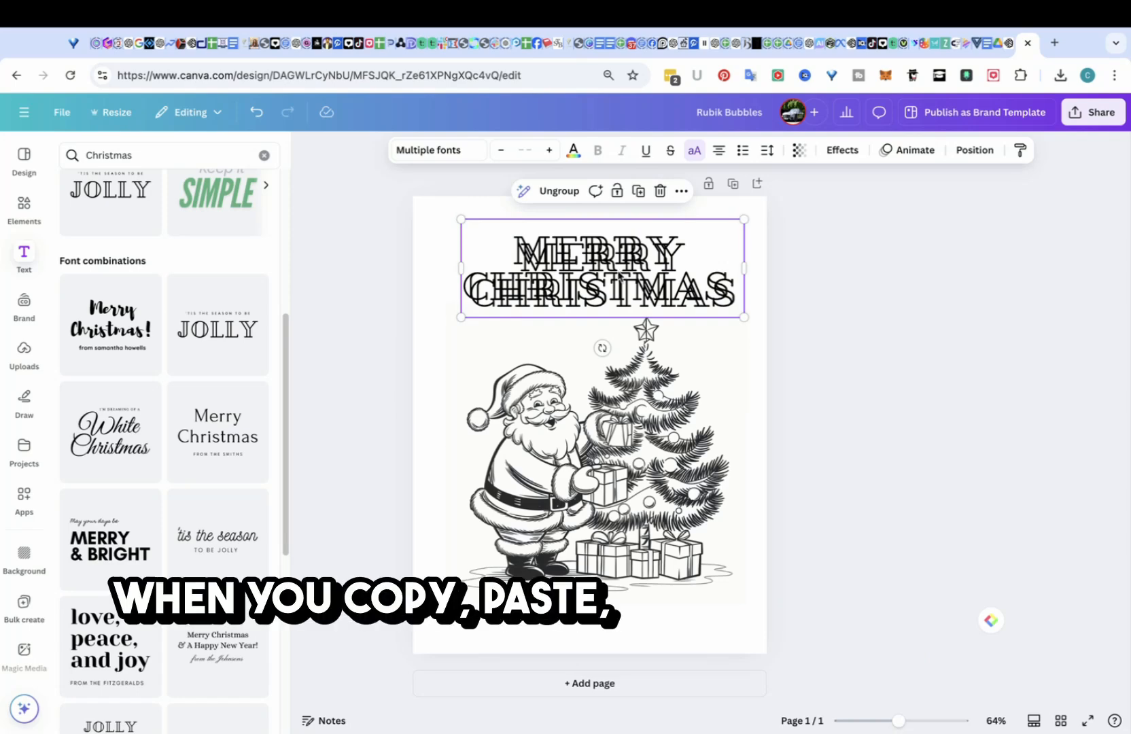
left_click_drag(619, 275, 620, 597)
Replace the text of the copied greeting at the bottom of the page with the child's name
left_click(727, 620)
left_click(727, 620)
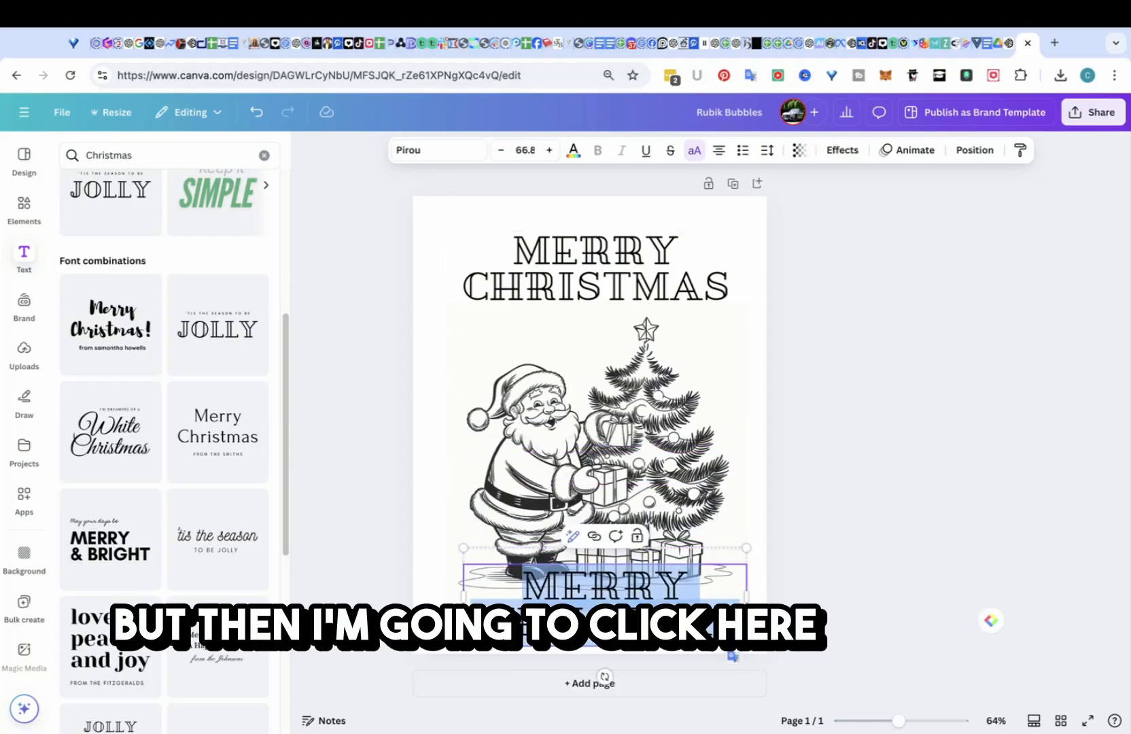
type("KEVIN")
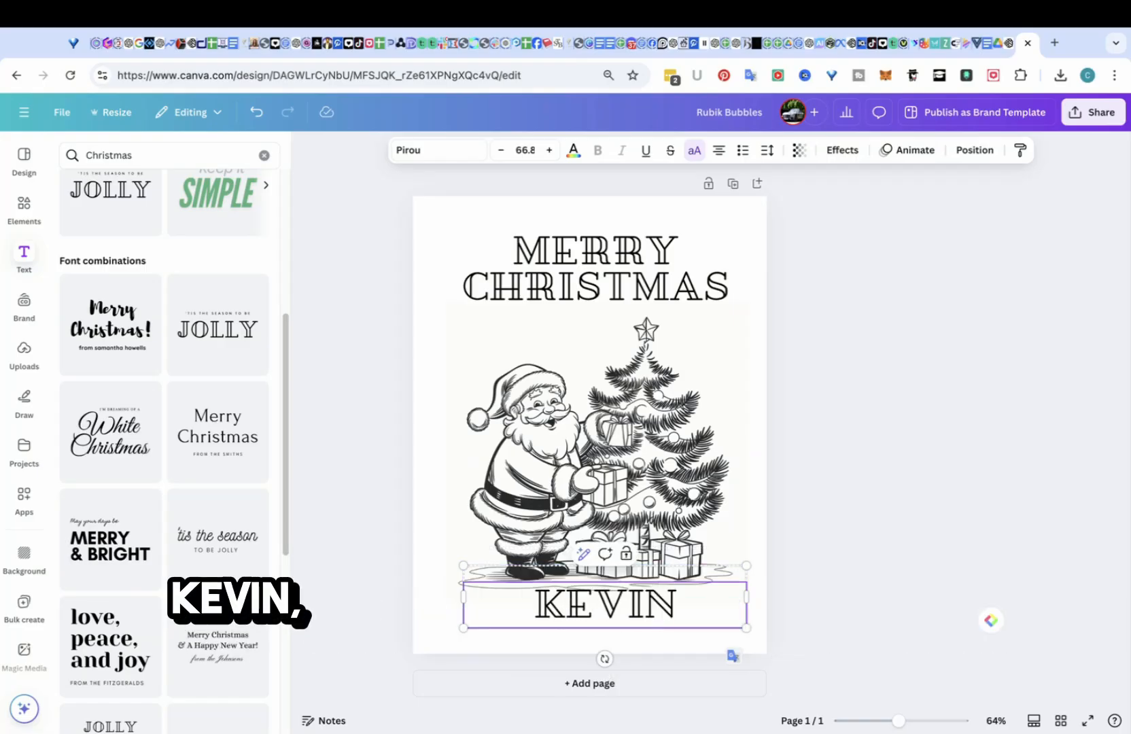
Even out the vertical spacing of the greeting, the Santa image and the child's name, centering the name under the image
left_click_drag(687, 505, 687, 496)
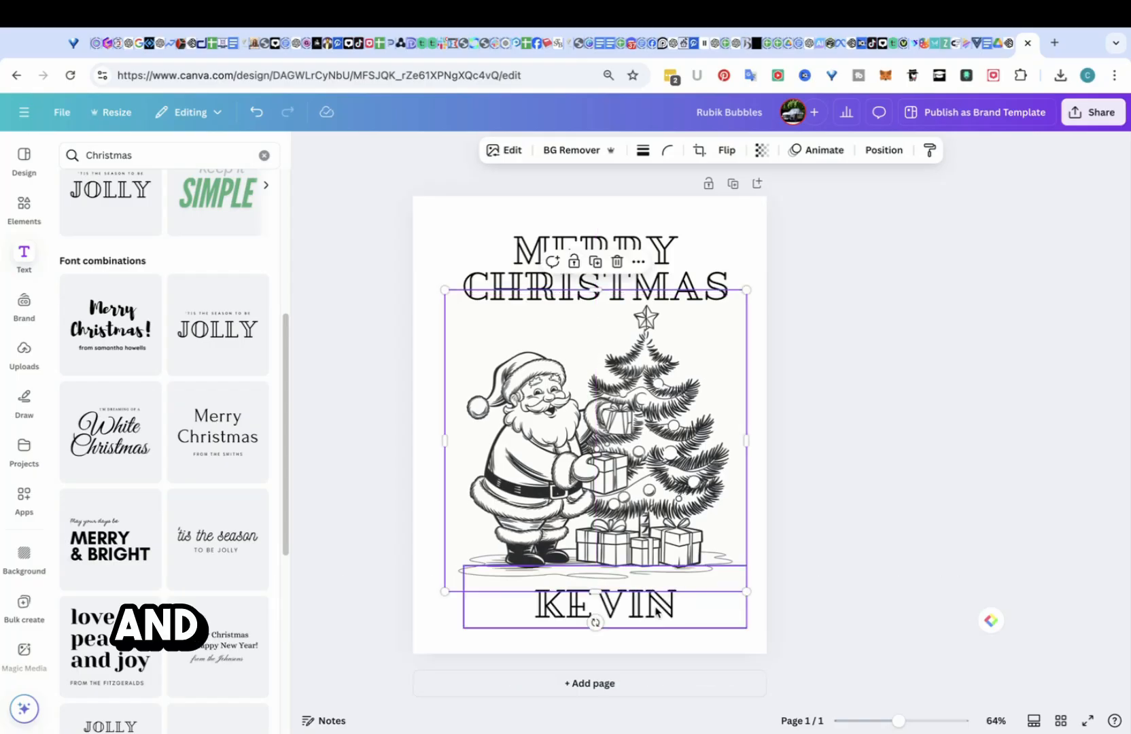
left_click_drag(704, 605, 706, 620)
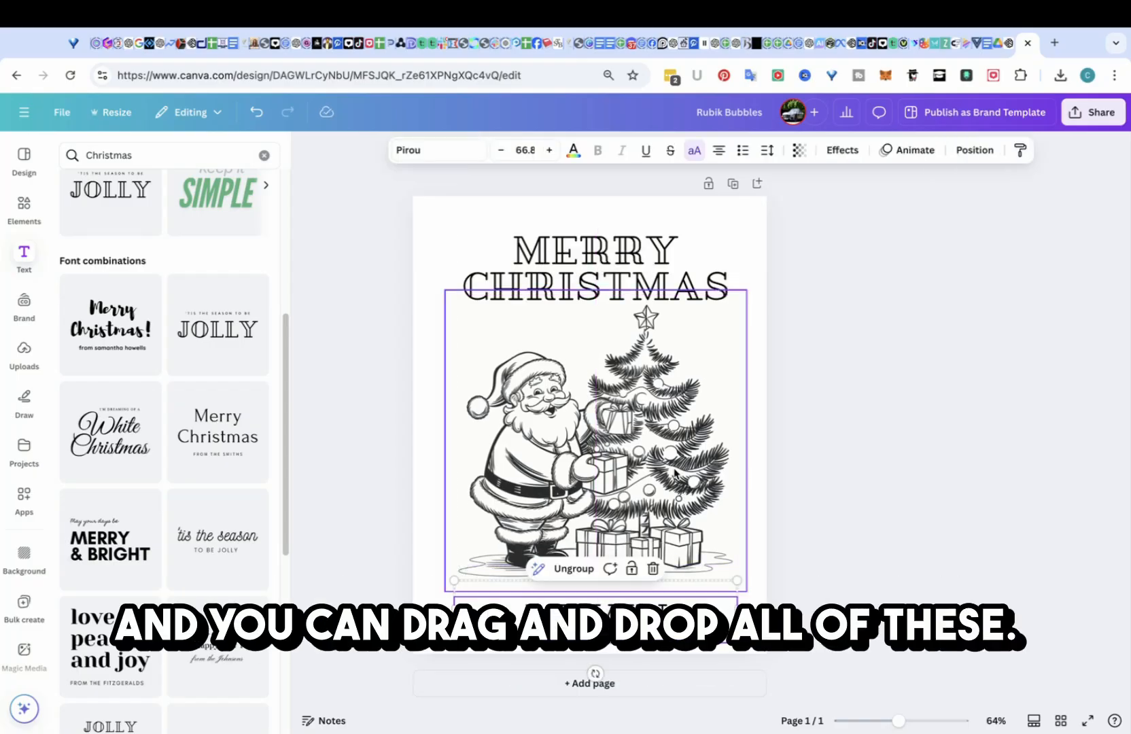
left_click(671, 279)
left_click_drag(671, 251, 669, 268)
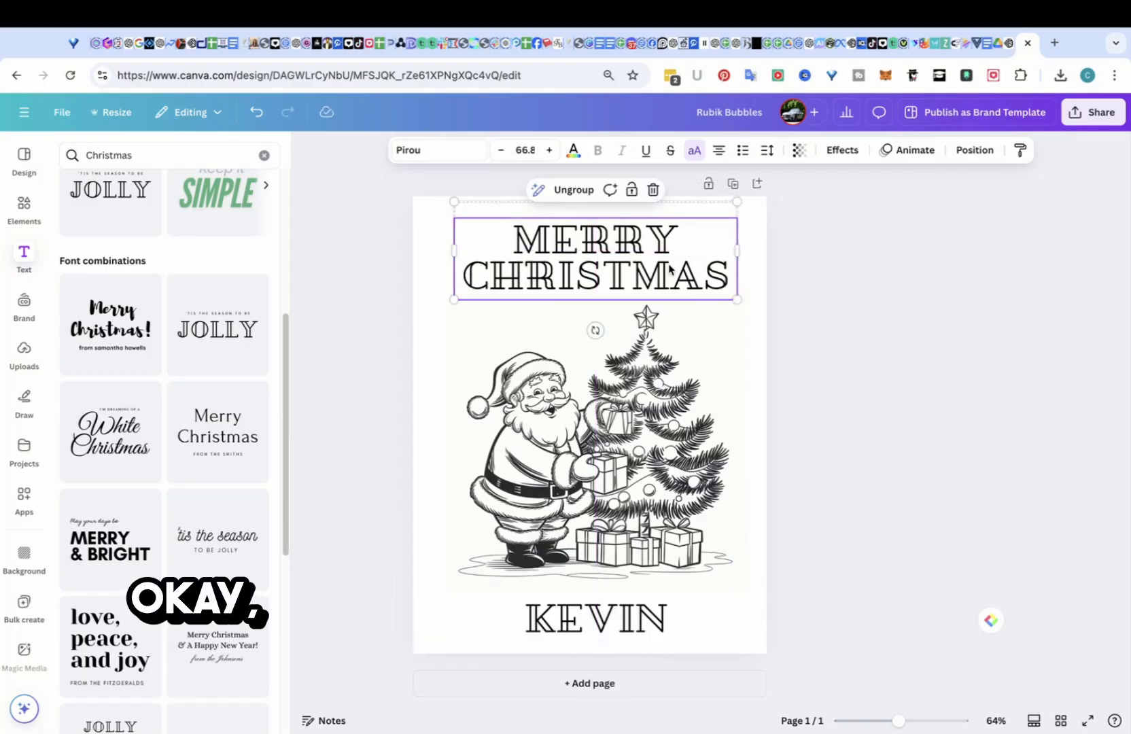
left_click(754, 379)
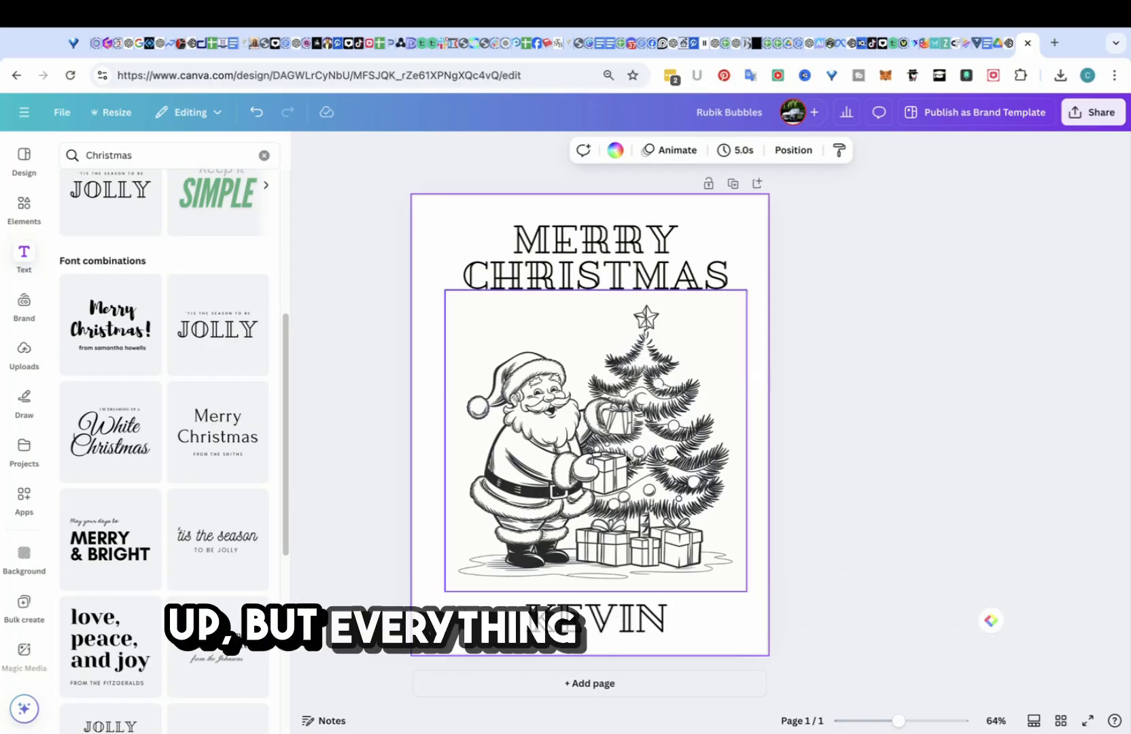
mouse_move(627, 456)
left_mouse_down()
mouse_move(652, 457)
mouse_move(620, 457)
mouse_move(629, 460)
left_mouse_up()
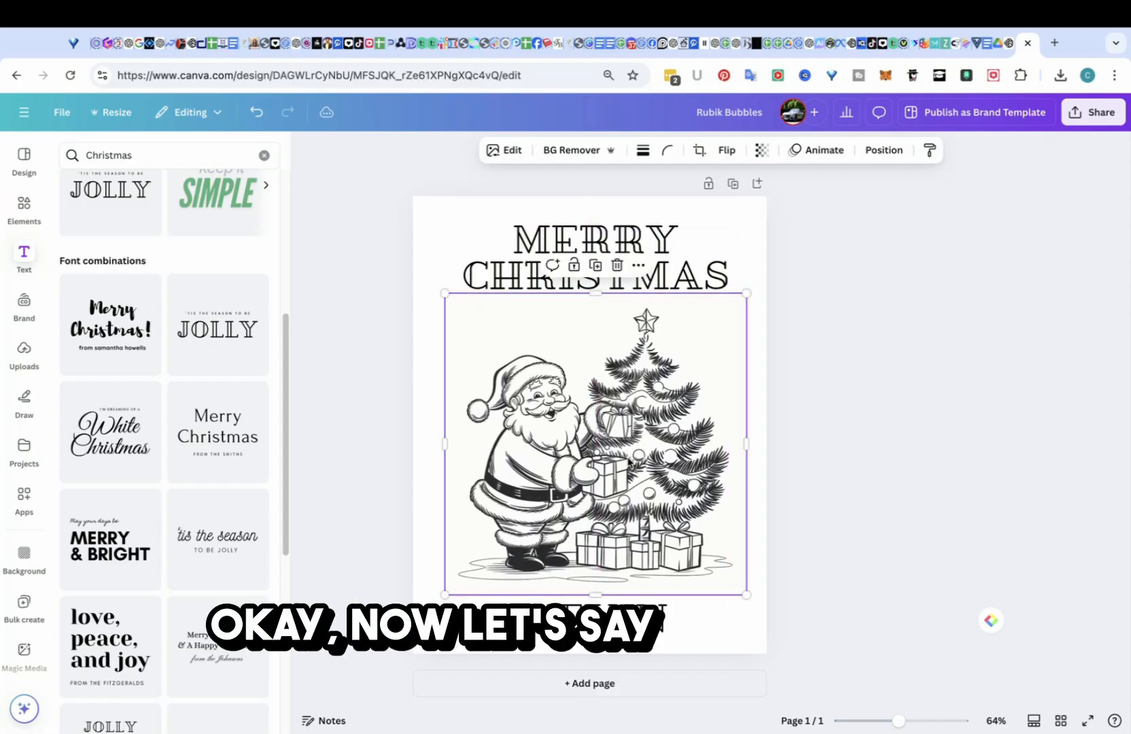
left_click(756, 623)
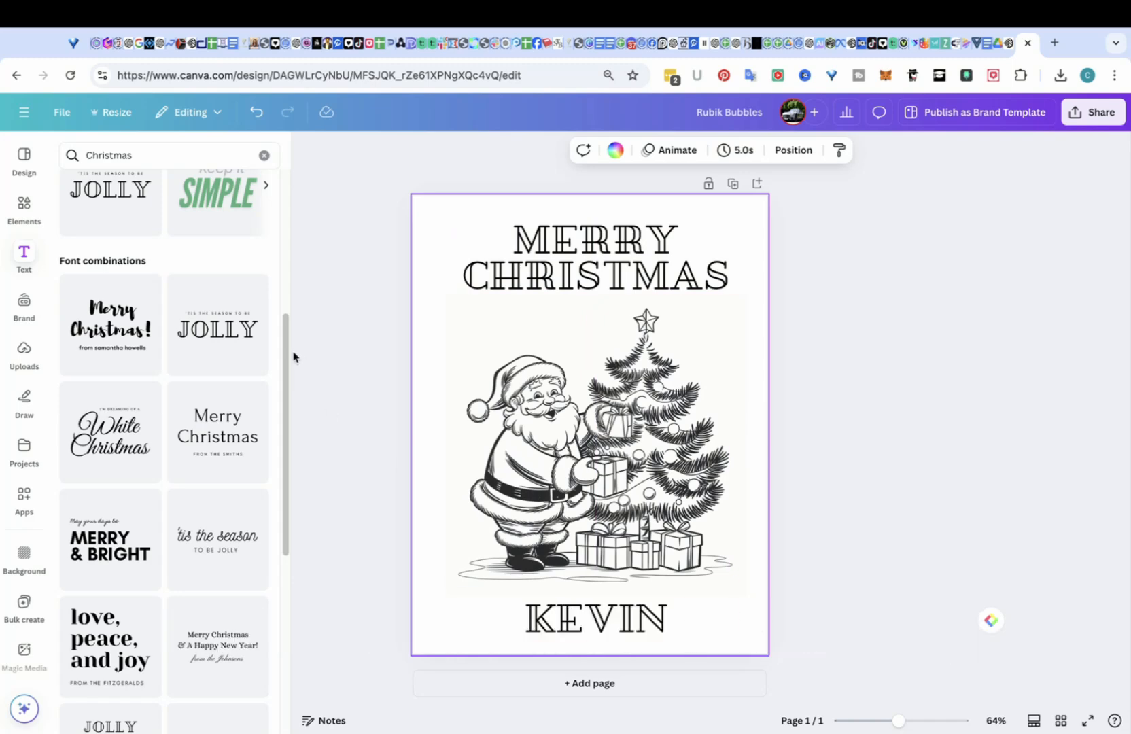
Search the elements library for "christmas ornament" and show all matching graphics
left_click(23, 211)
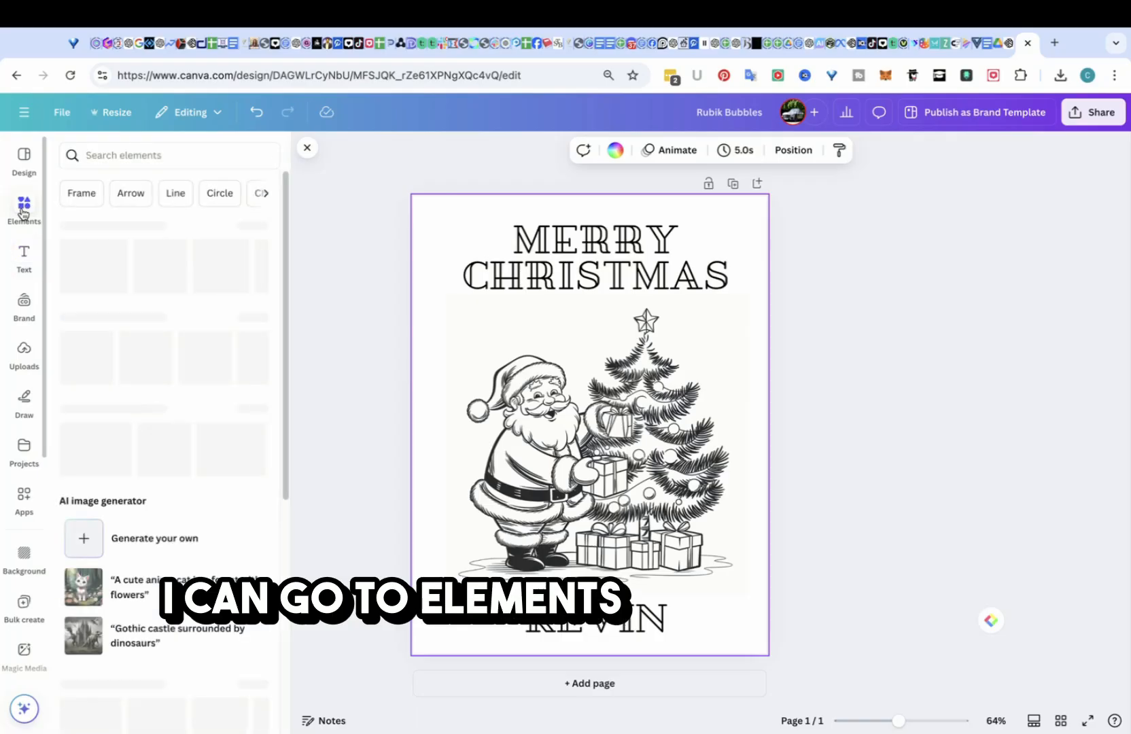
left_click(122, 154)
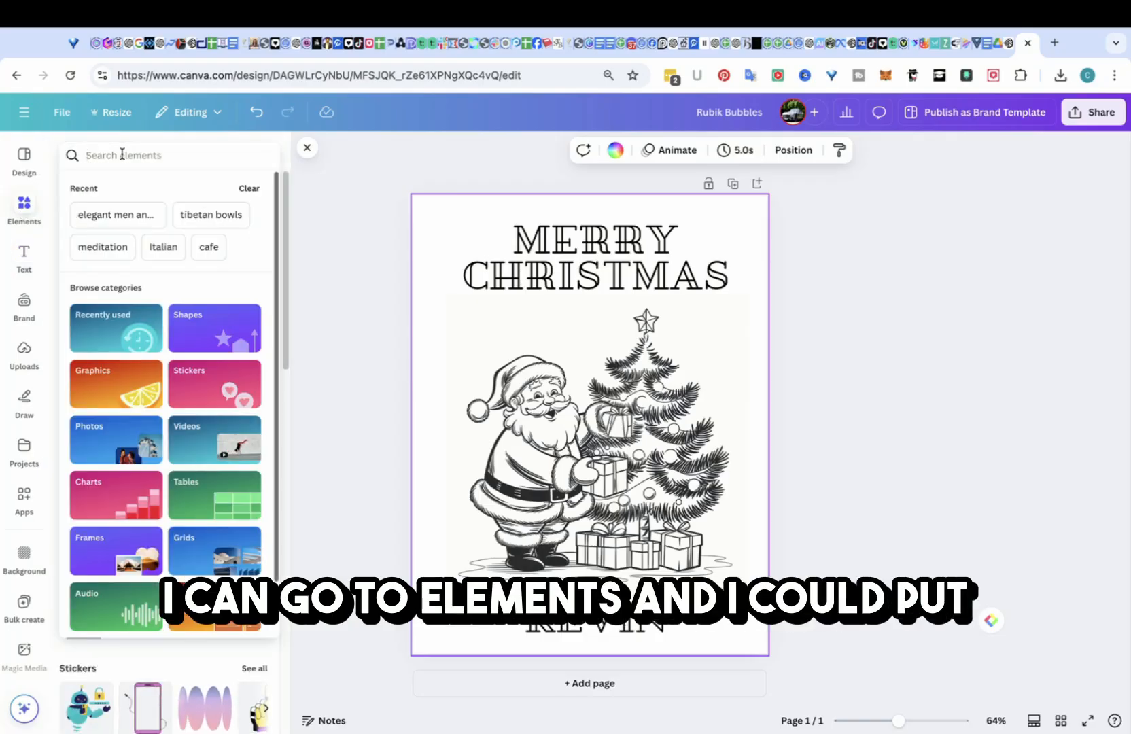
type("christmas ornam")
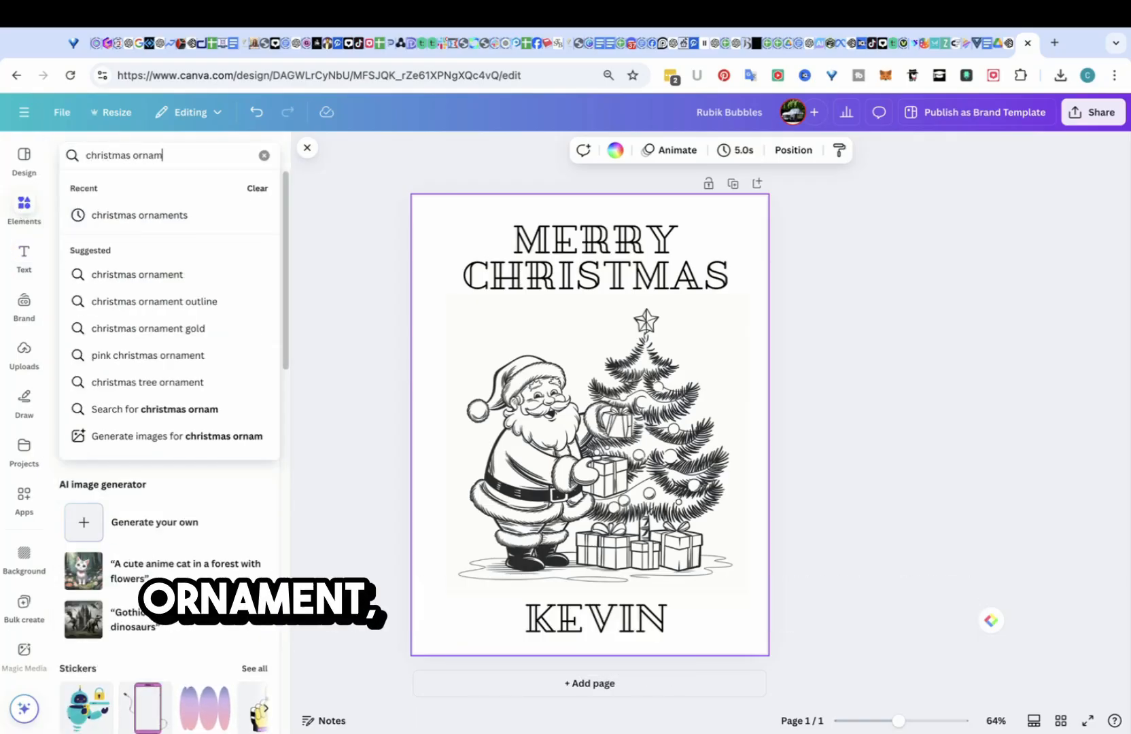
type("ent")
key("Return")
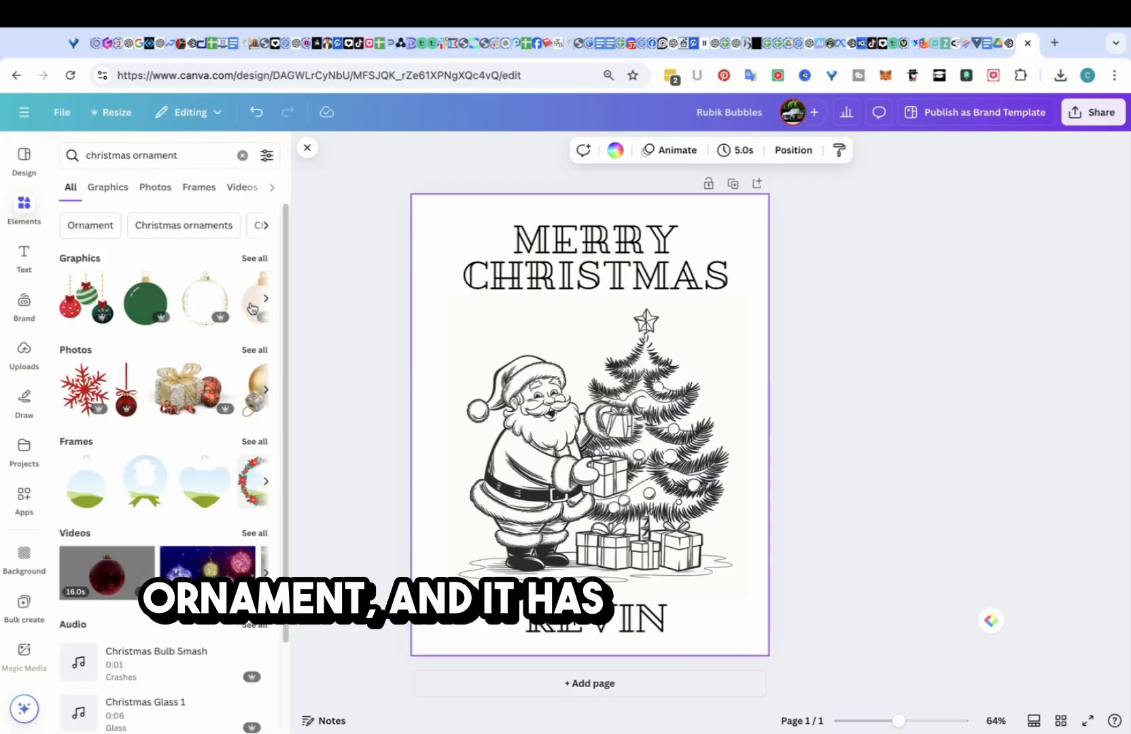
left_click(255, 259)
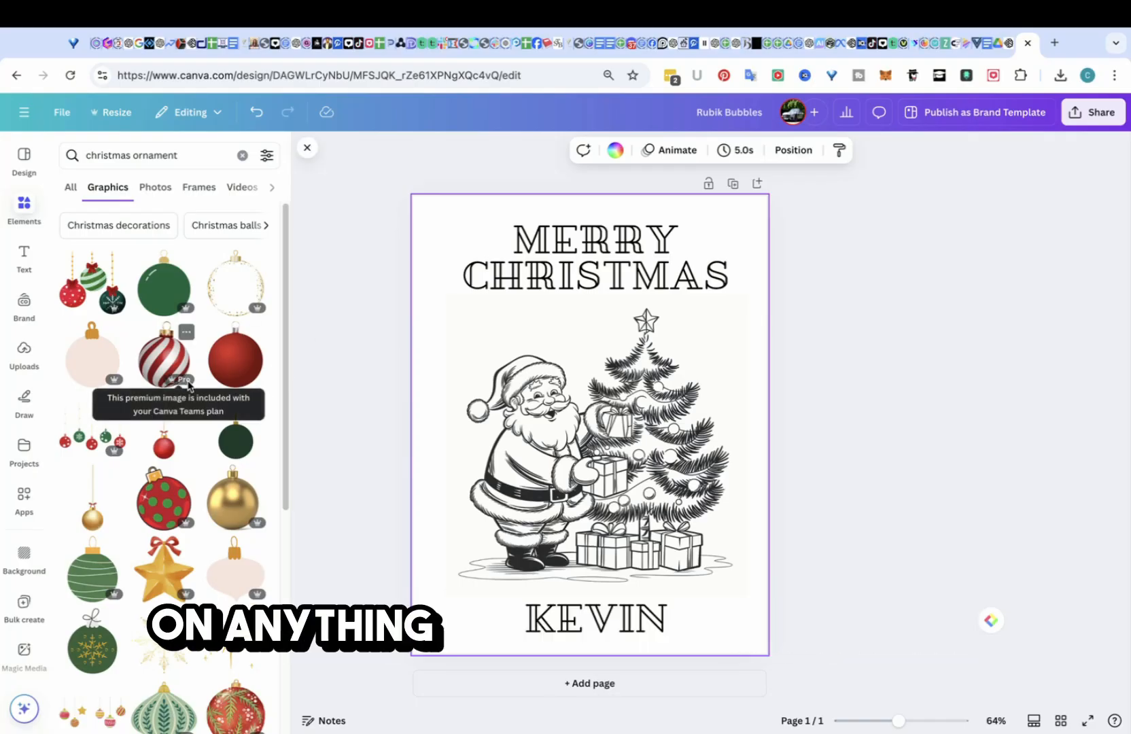
Add the free red ball ornament with a bow on a long string and move it left over Santa
mouse_move(187, 386)
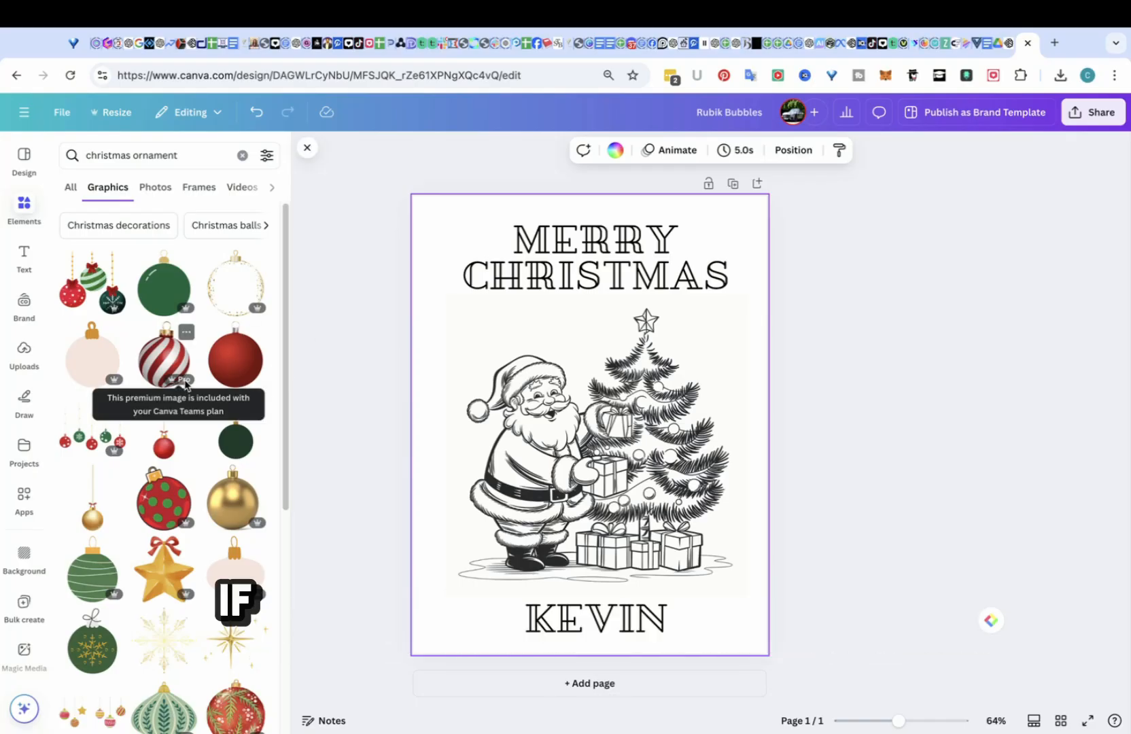
left_click(165, 444)
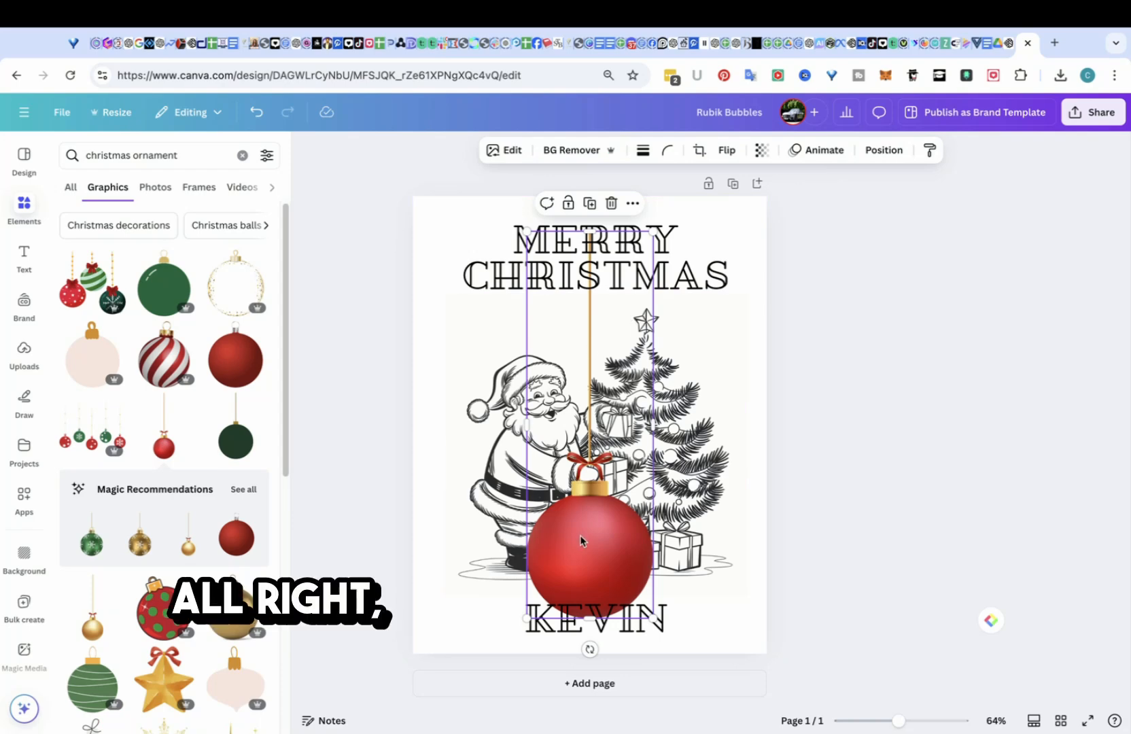
left_click_drag(581, 540, 523, 529)
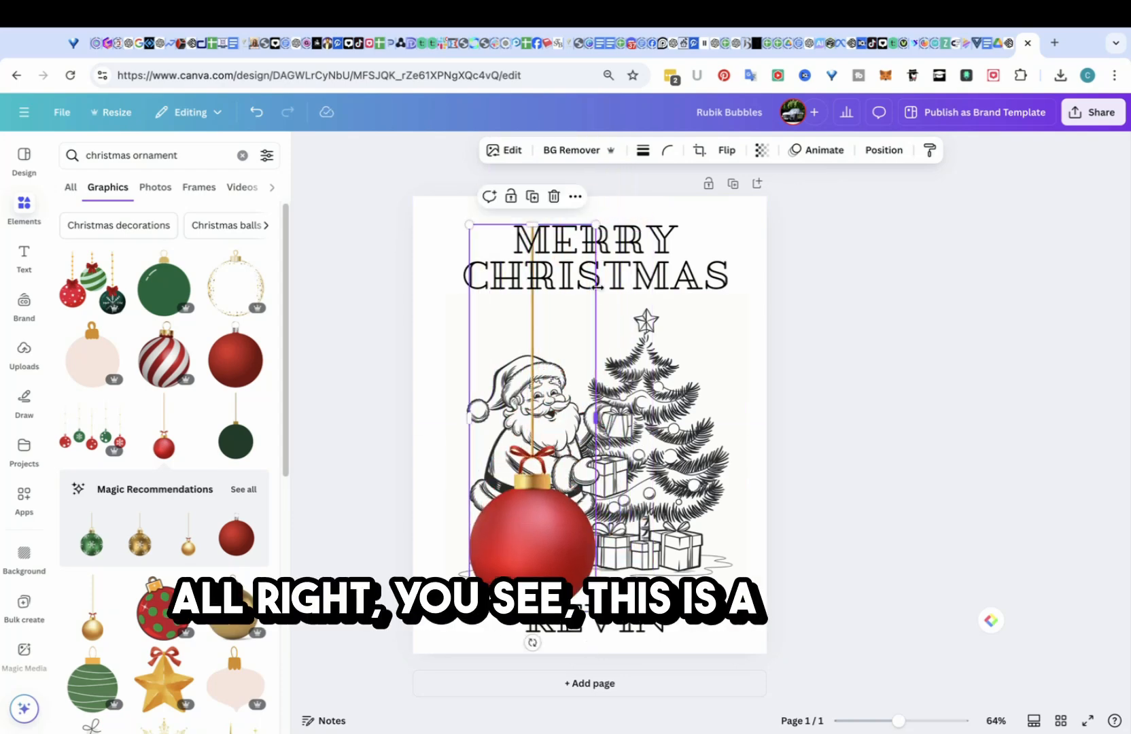
Shrink the red ball ornament to a small size and hang it on the Christmas tree beside Santa
left_click_drag(595, 224, 495, 533)
left_click_drag(483, 597, 660, 456)
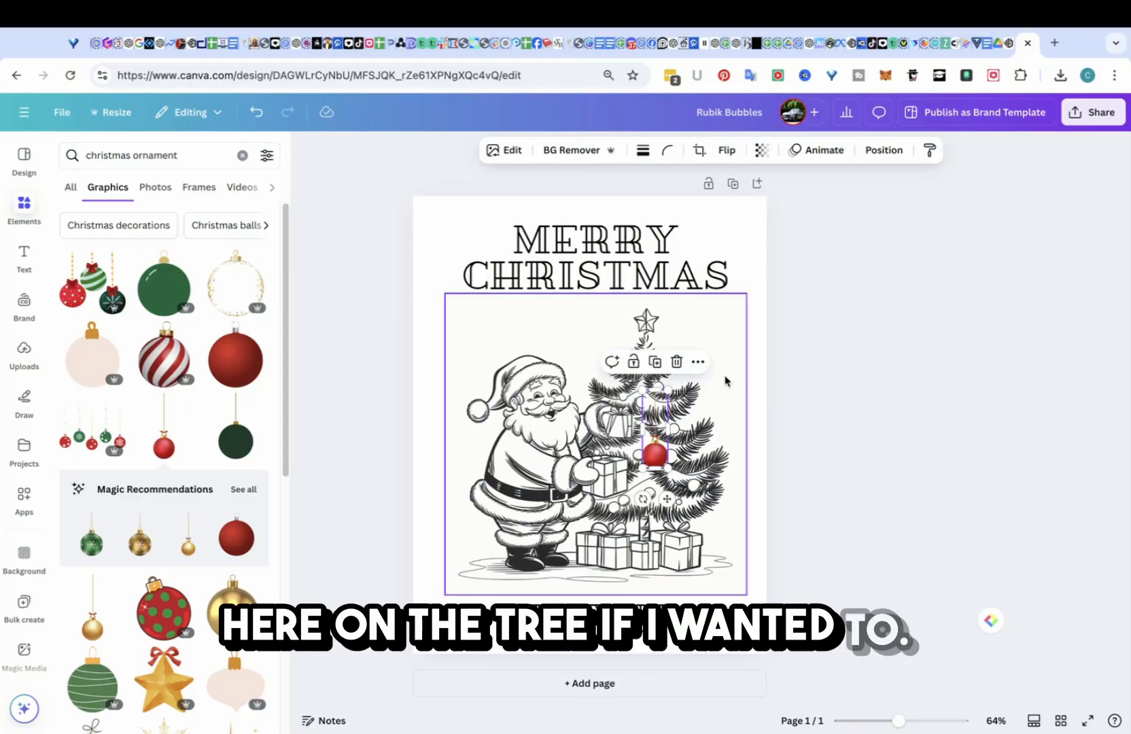
left_click(760, 333)
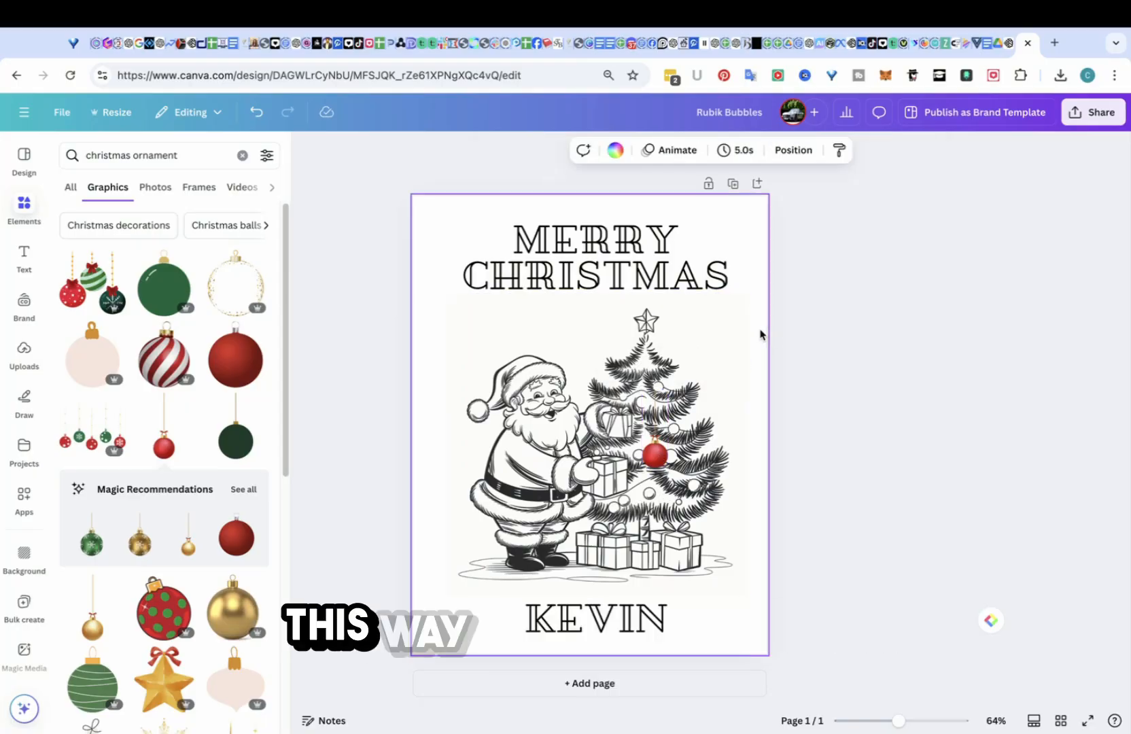
Delete the red ornament from the tree so only the line-art Santa picture is left for coloring
left_click(657, 455)
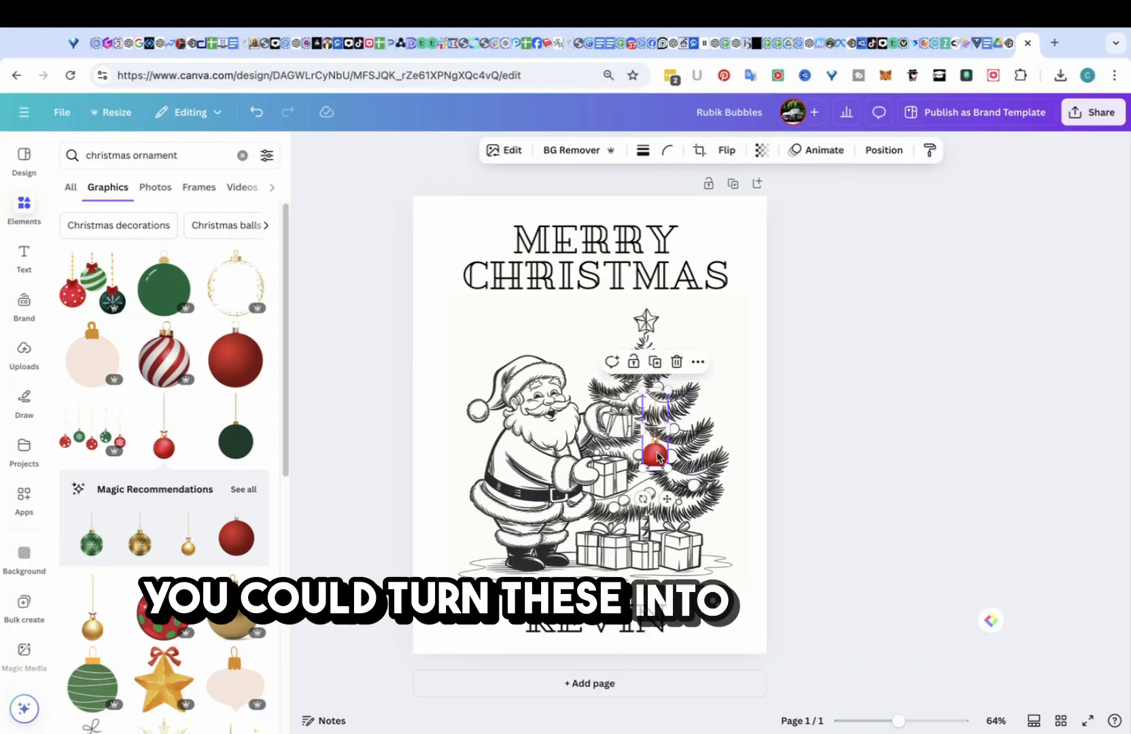
key("Delete")
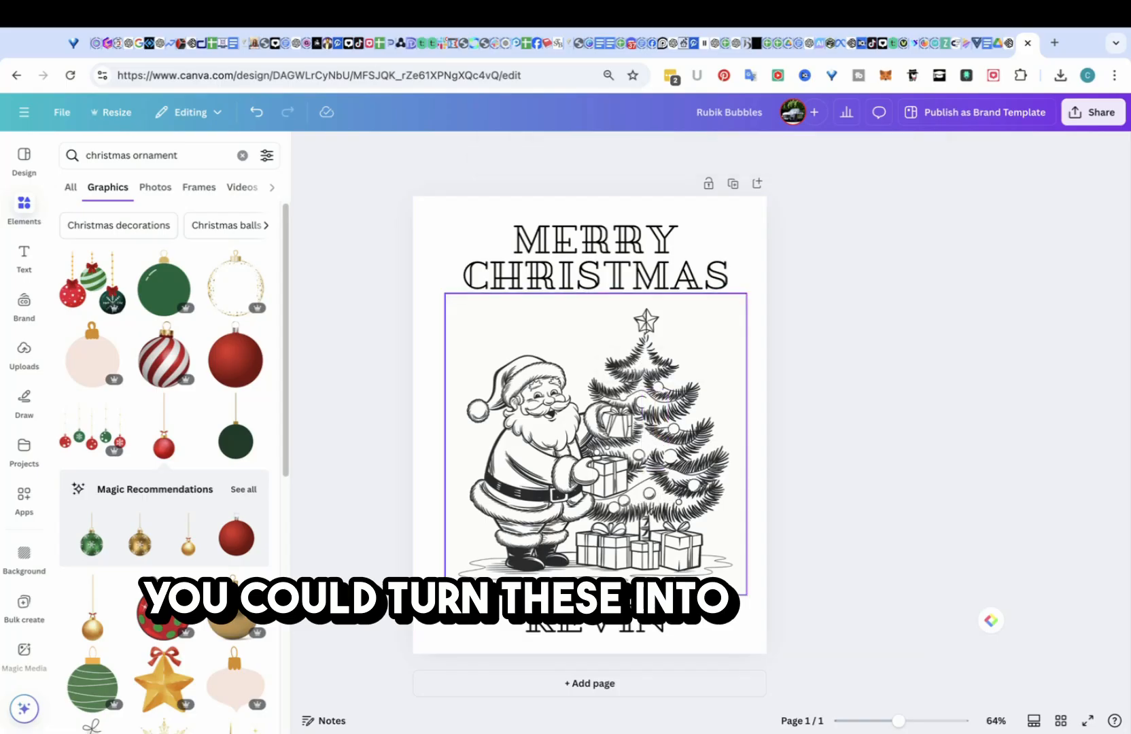
left_click(754, 277)
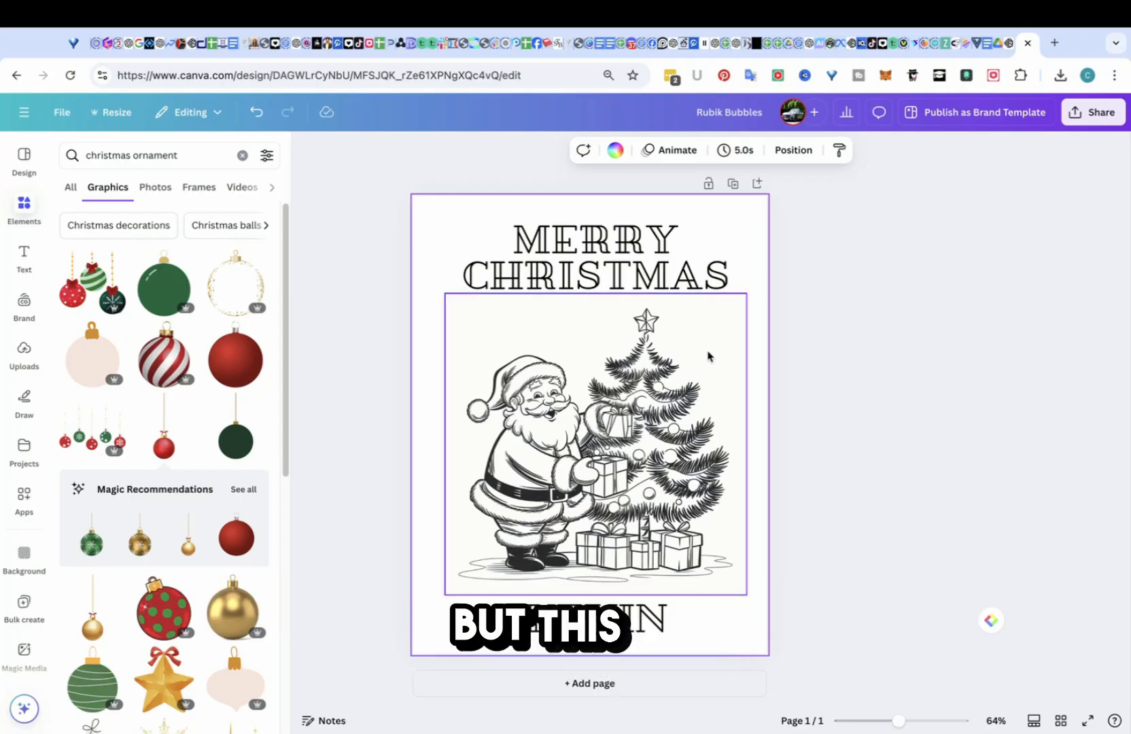
left_click_drag(654, 422, 654, 422)
left_click(764, 235)
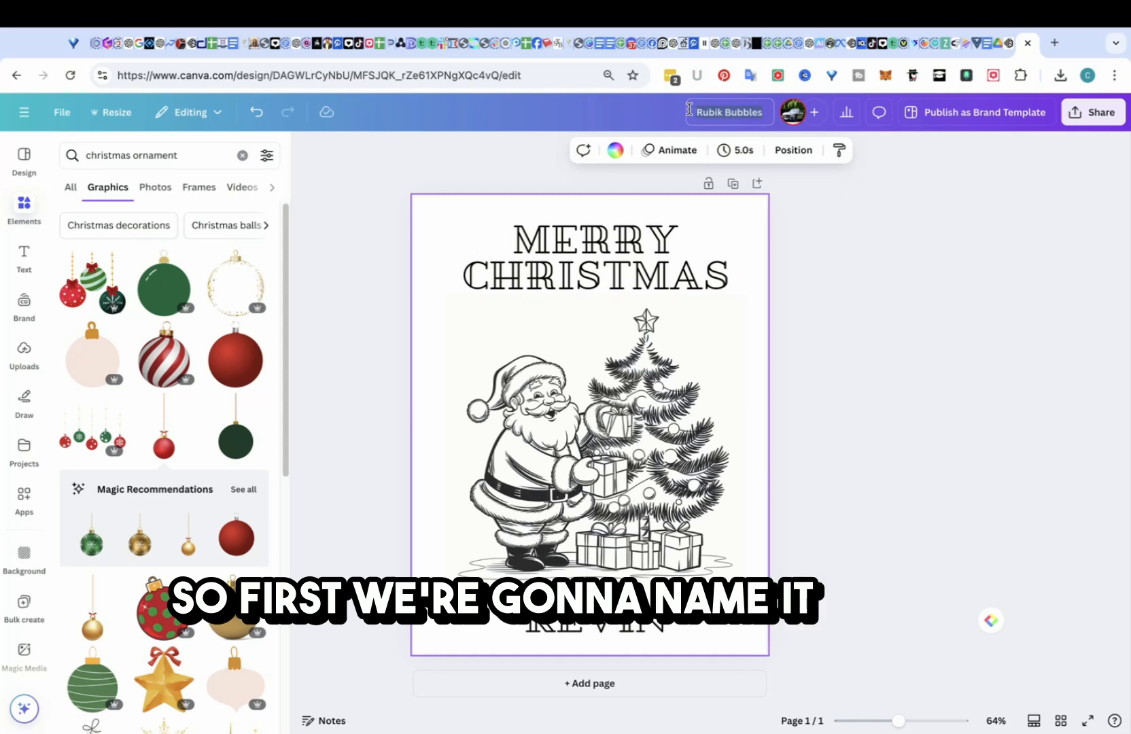
Rename the design as "MerryChristmas" followed directly by the child's name, without spaces
type("erryChri")
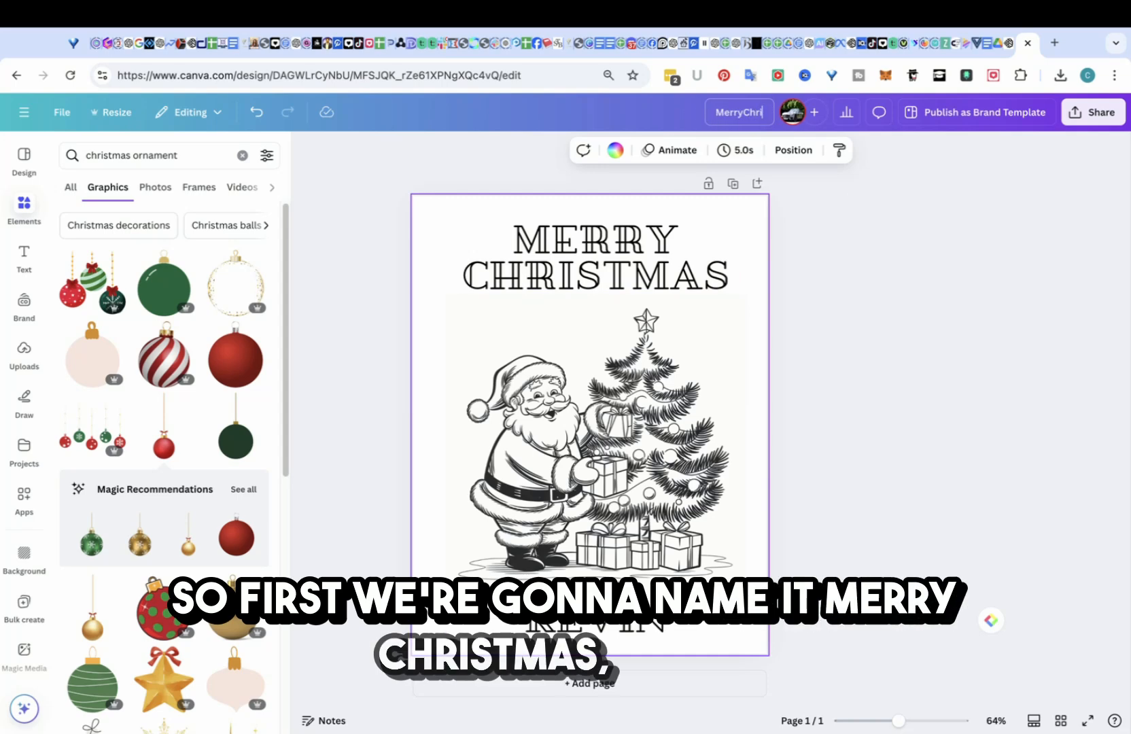
type("stmas")
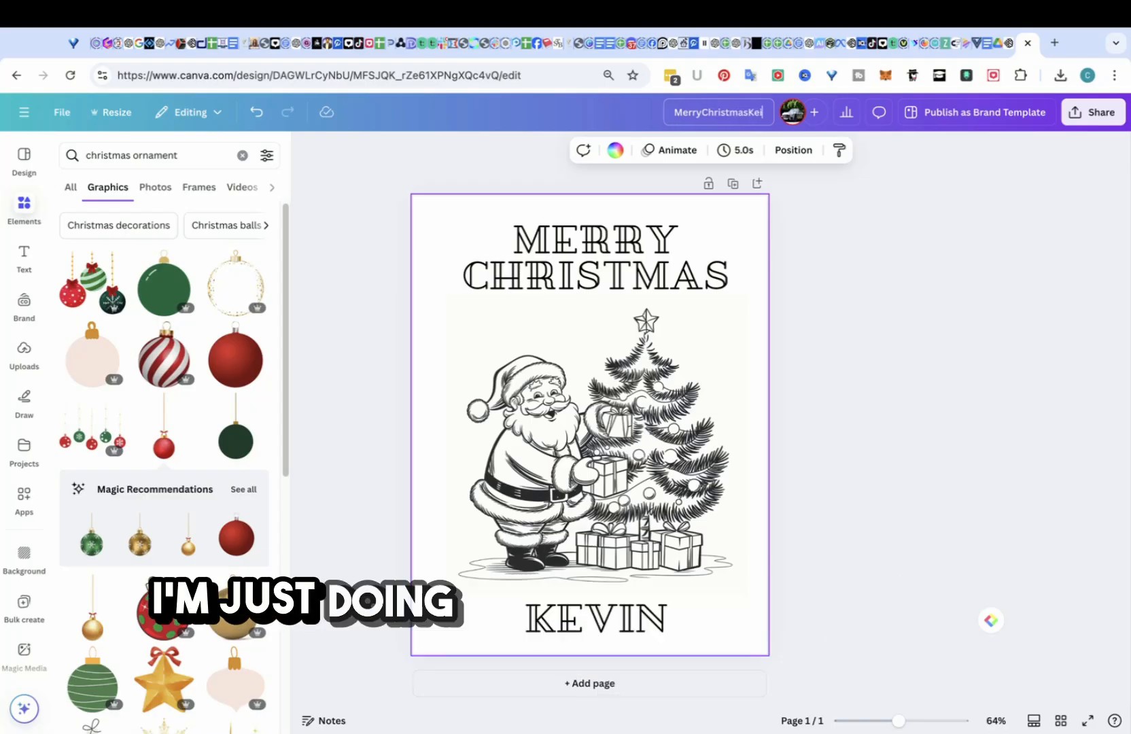
type("Kevin")
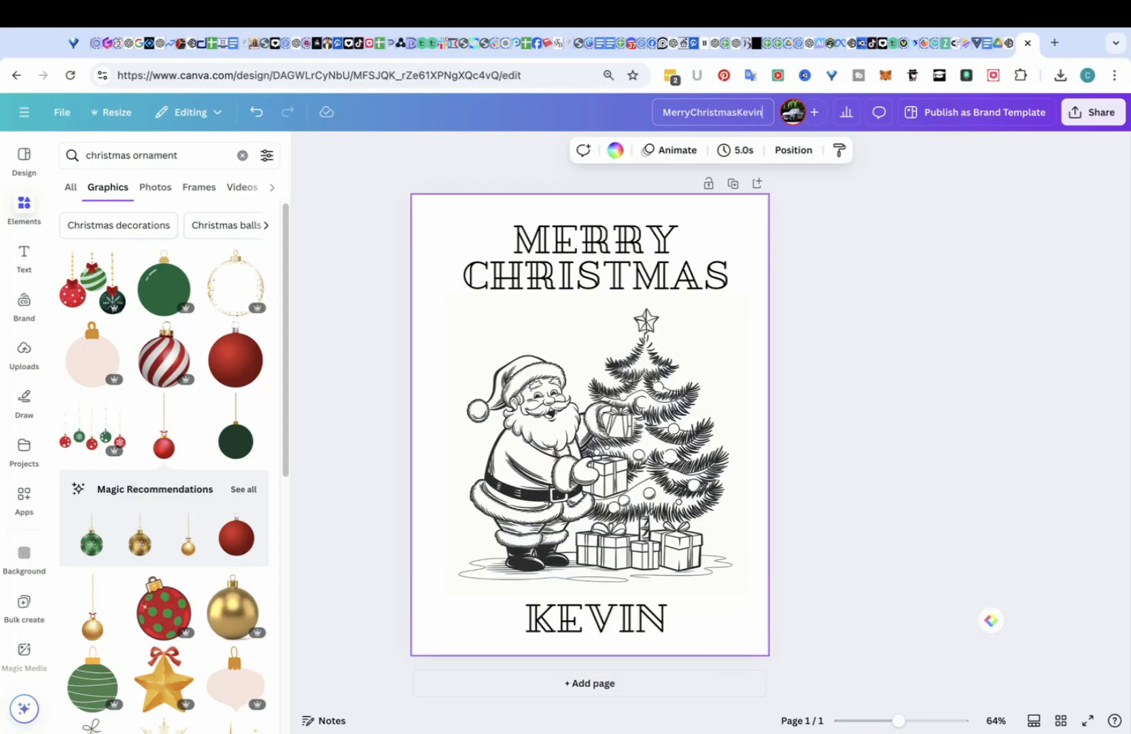
left_click(930, 280)
Download the finished coloring page as a PDF Standard file
left_click(1101, 113)
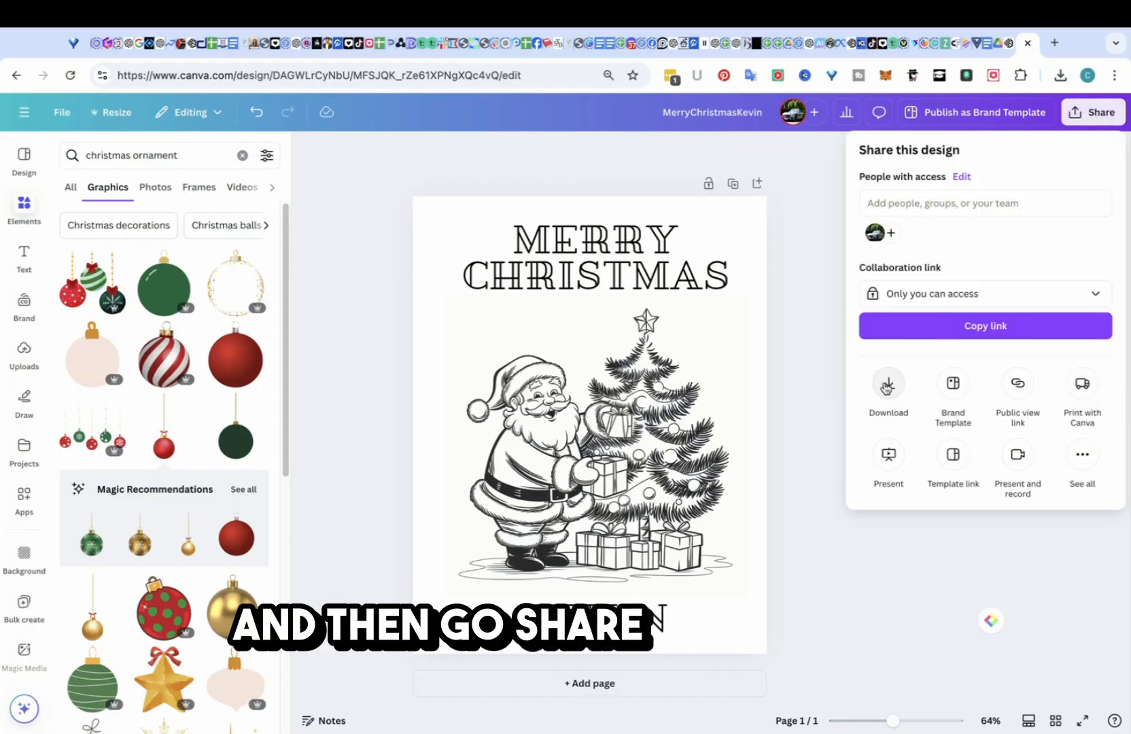
left_click(887, 385)
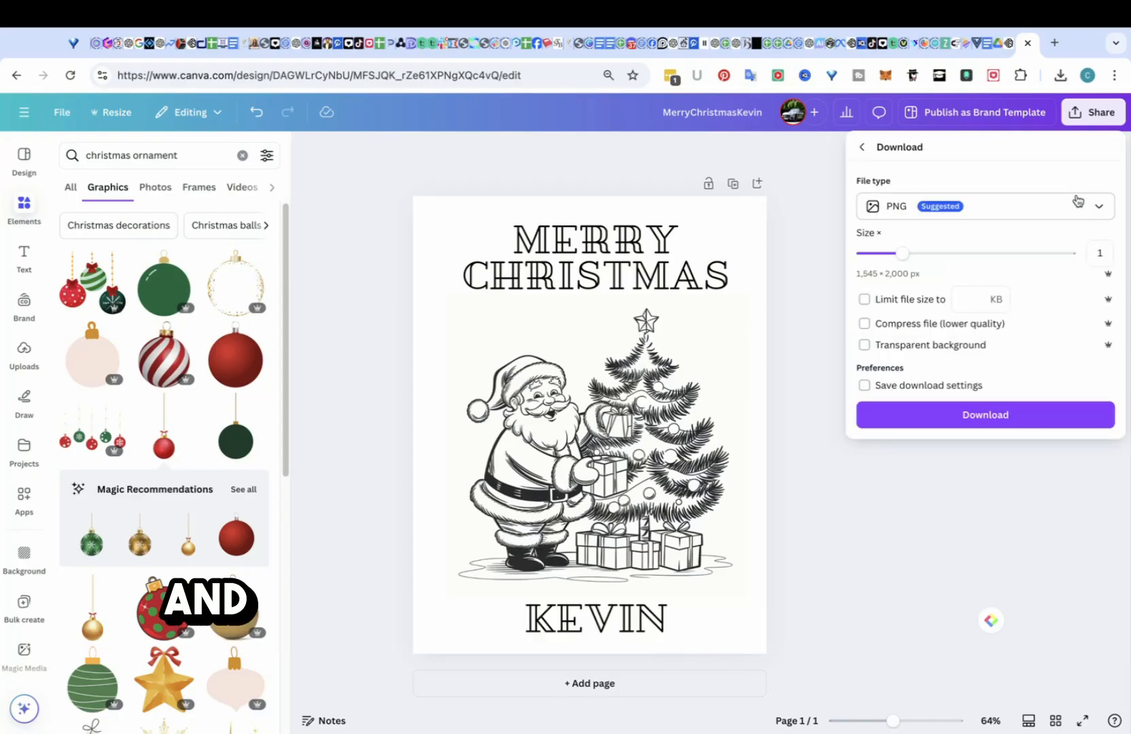
left_click(1097, 207)
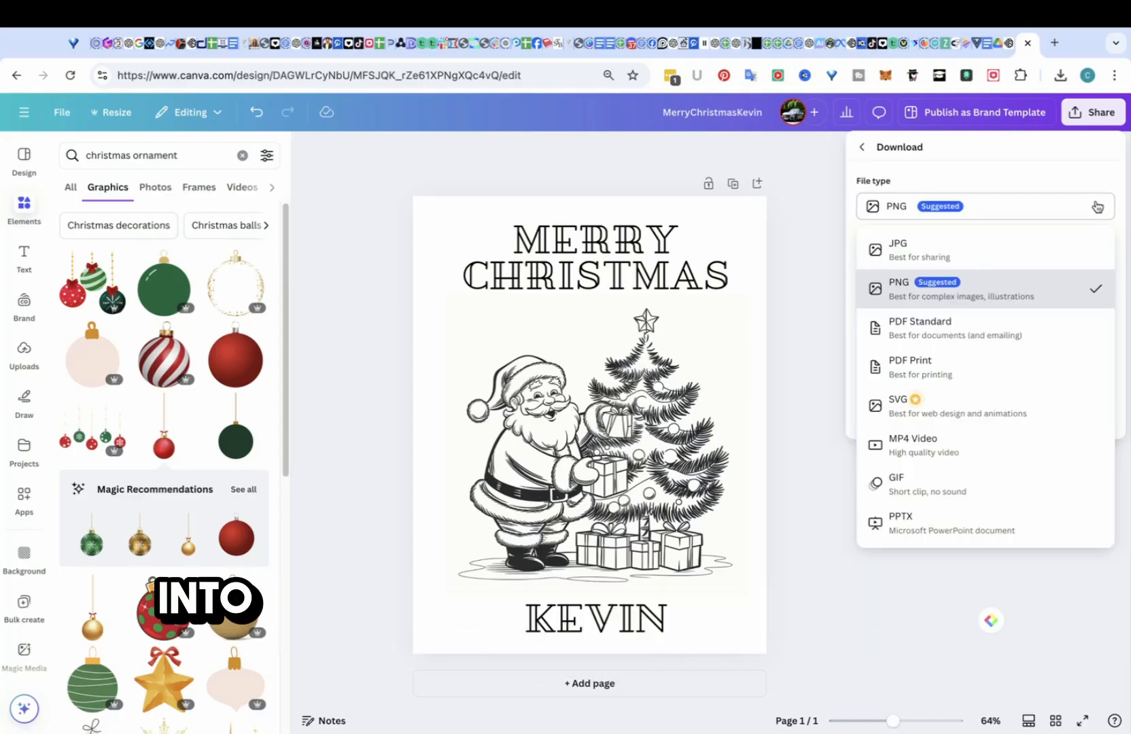
left_click(993, 335)
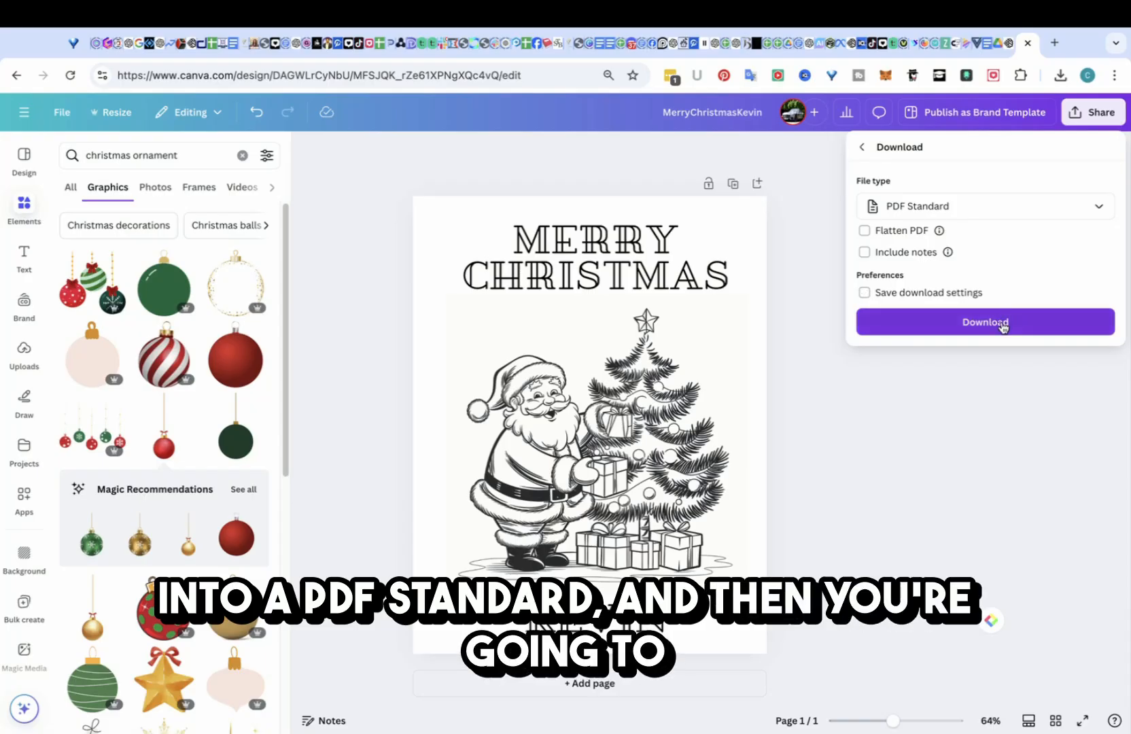
left_click(1002, 327)
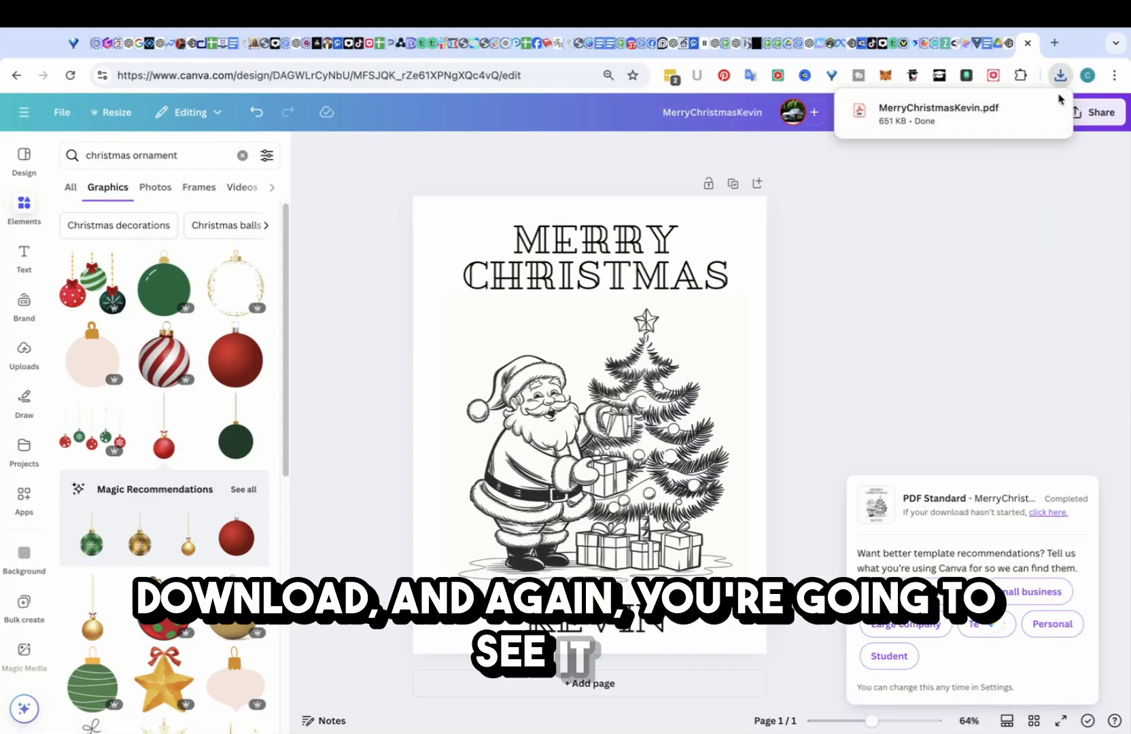
Show the downloaded PDF in the Downloads folder in Finder, and return to the design in Chrome
mouse_move(1041, 128)
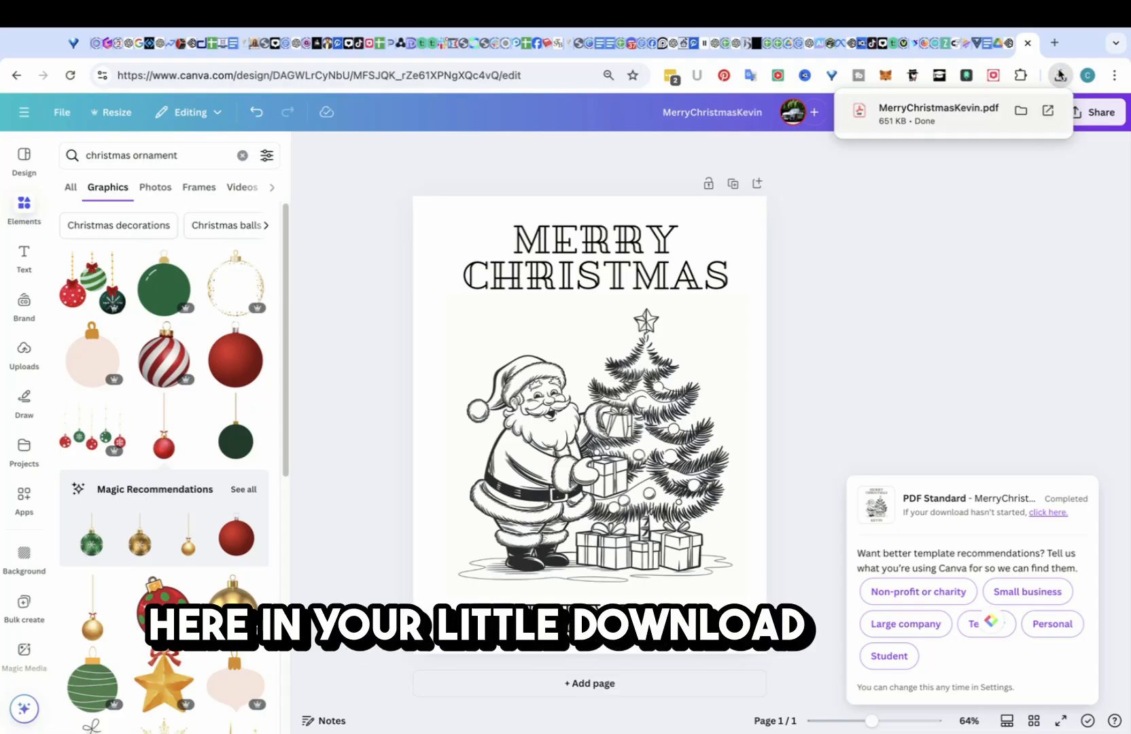
left_click(1021, 113)
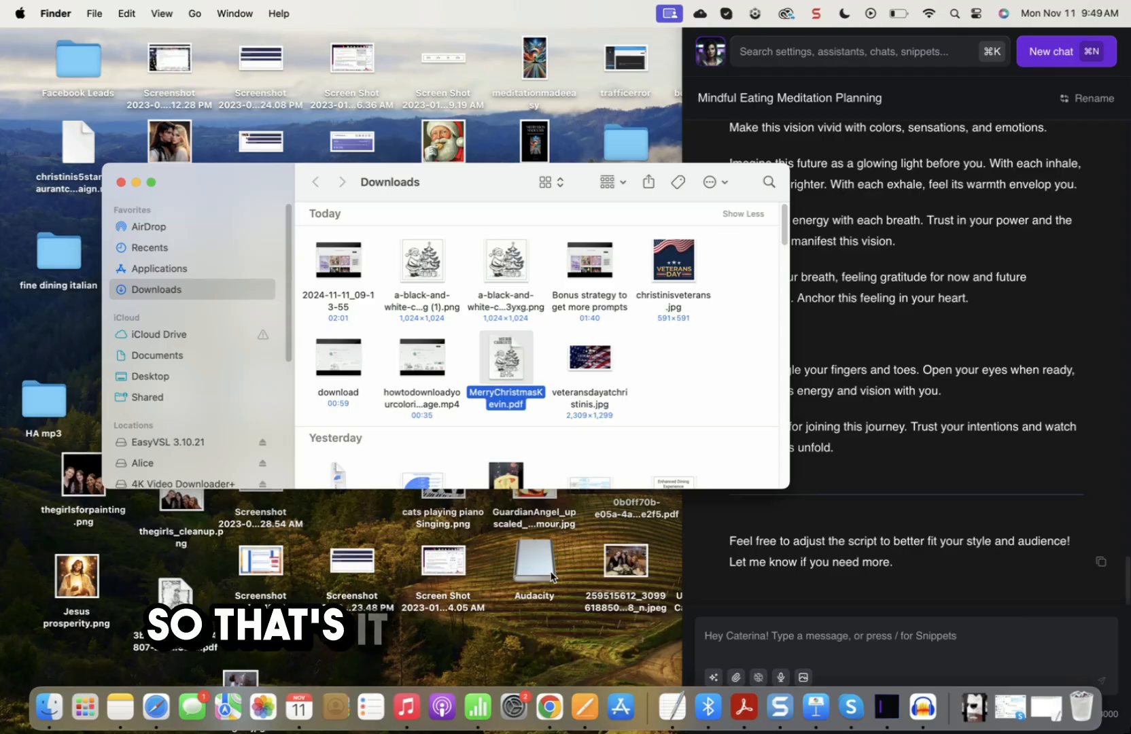
left_click(551, 706)
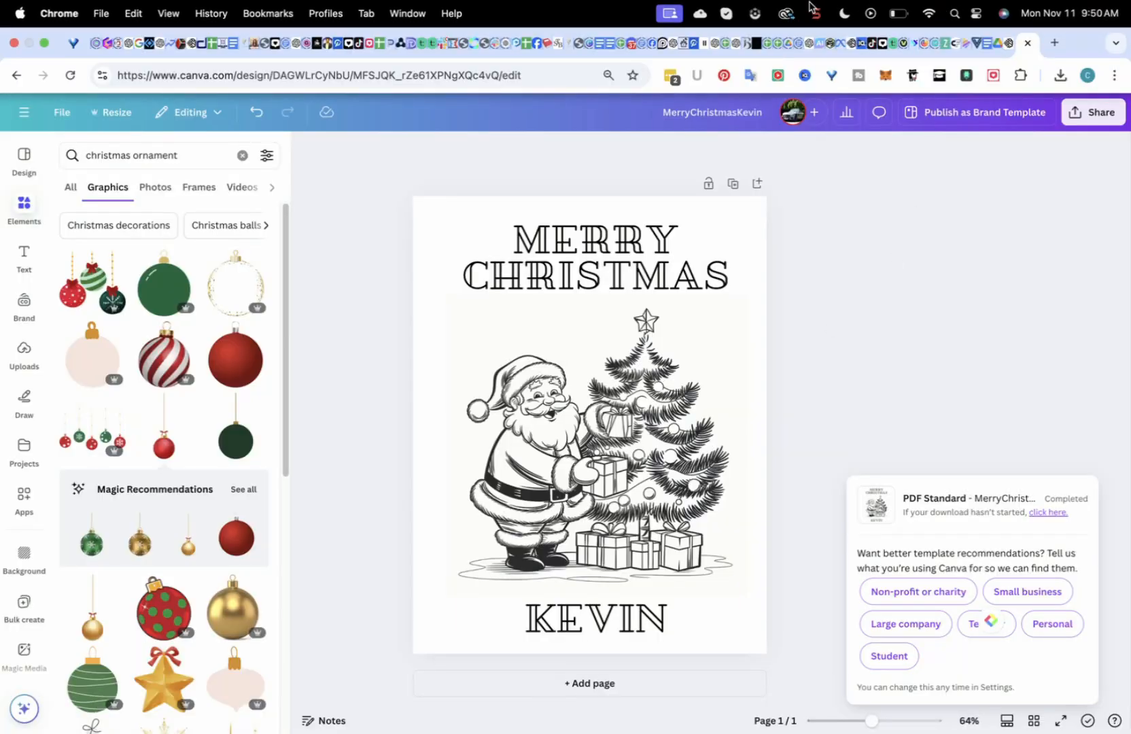